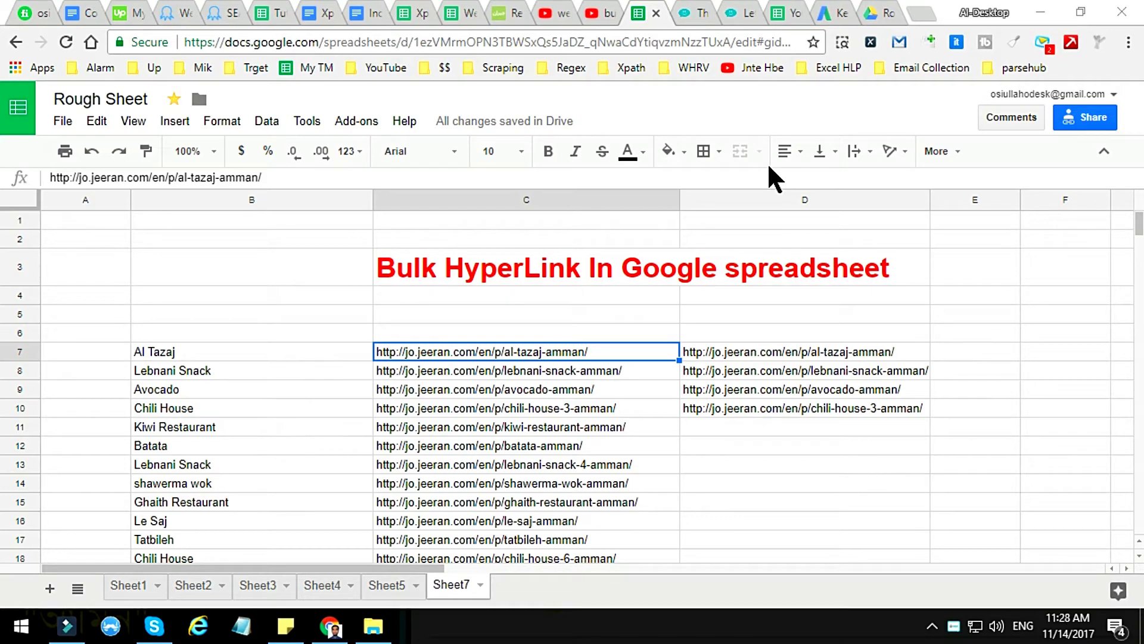
Select the Al Tazaj URL in cell D7.
{"action": "left_click", "coordinate": [537, 268]}
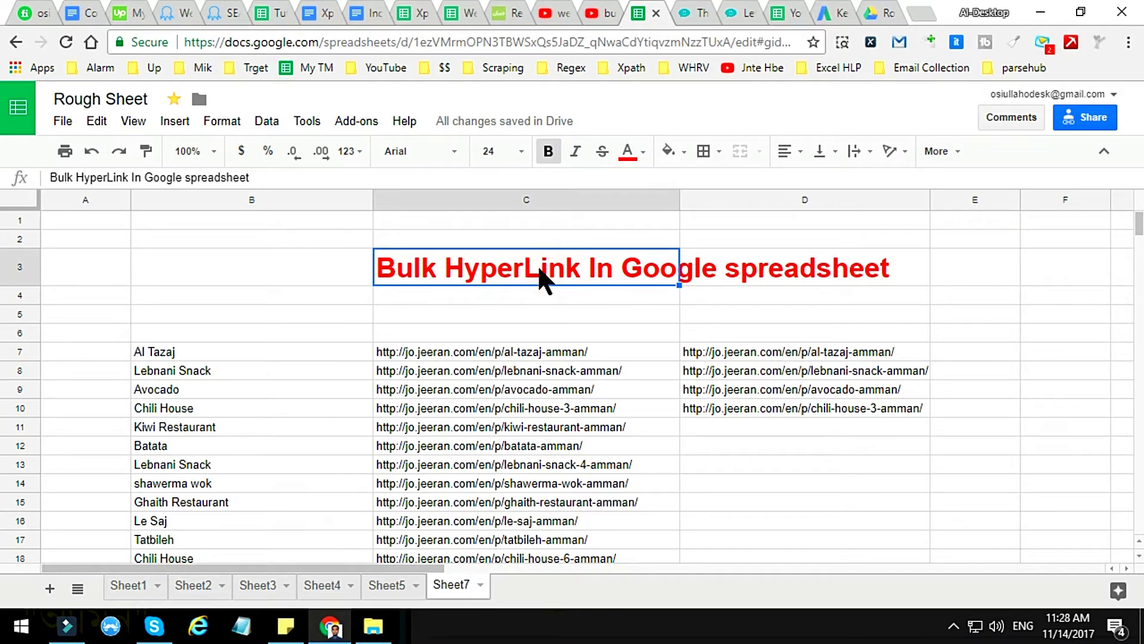
{"action": "left_click", "coordinate": [703, 349]}
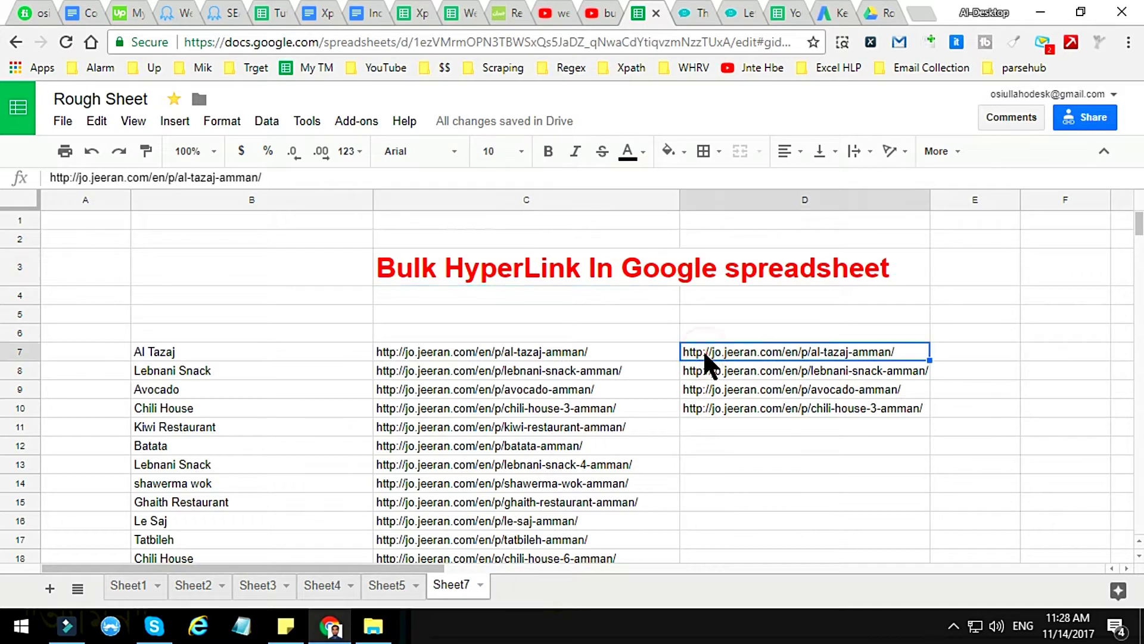
{"action": "key", "text": "Right"}
{"action": "key", "text": "Right"}
{"action": "key", "text": "Right"}
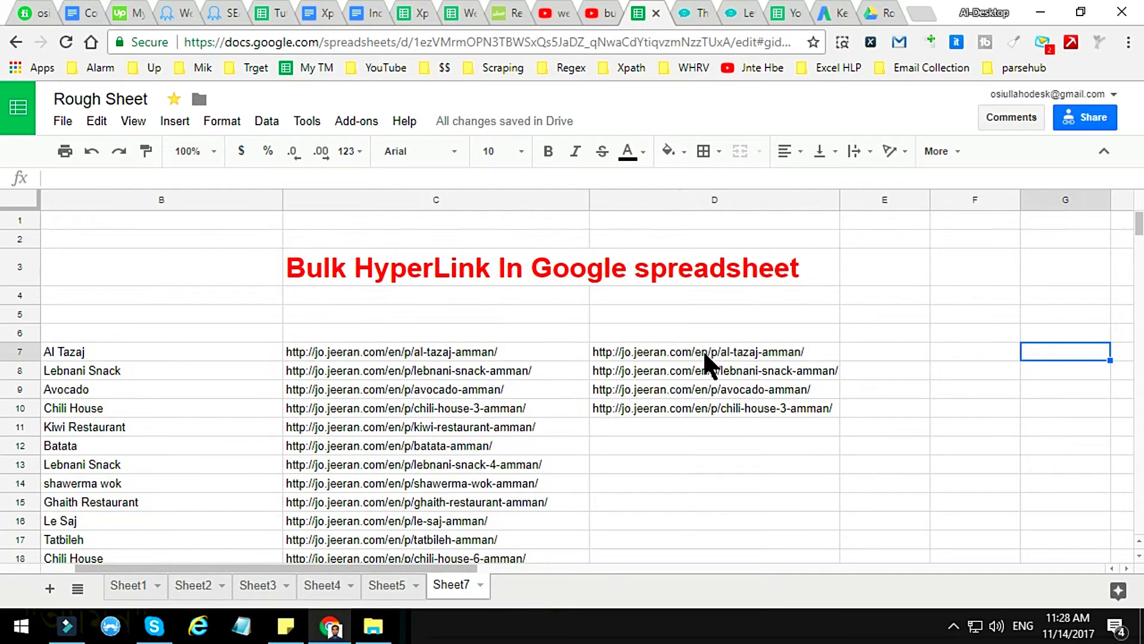
{"action": "left_click", "coordinate": [752, 347]}
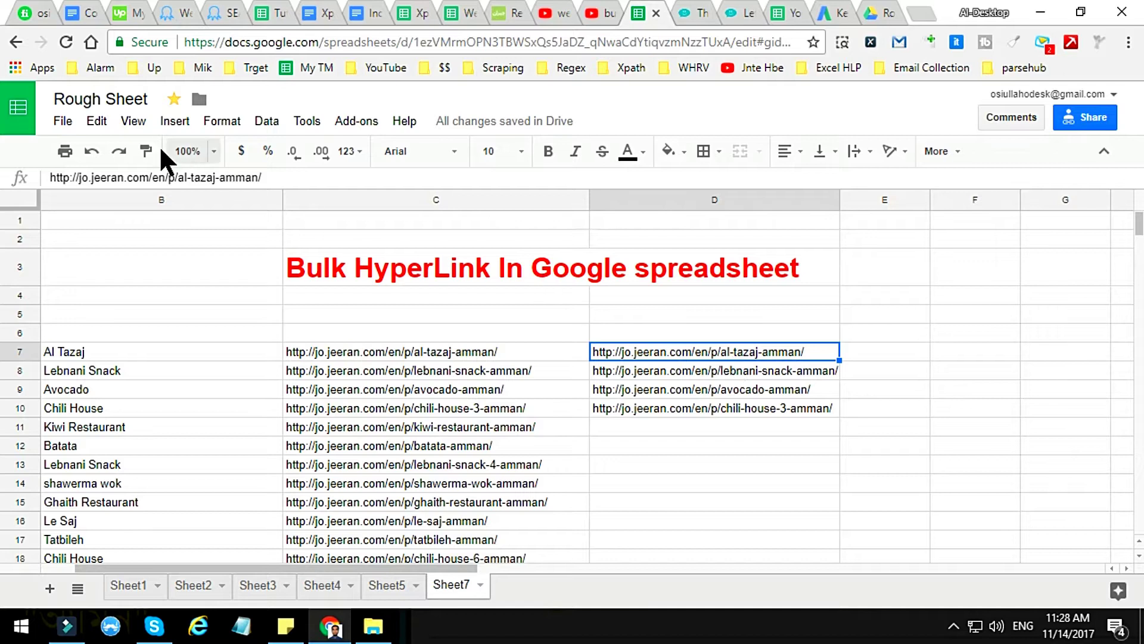
Insert a link on D7 that uses its own Al Tazaj URL as the address.
{"action": "left_click", "coordinate": [93, 119]}
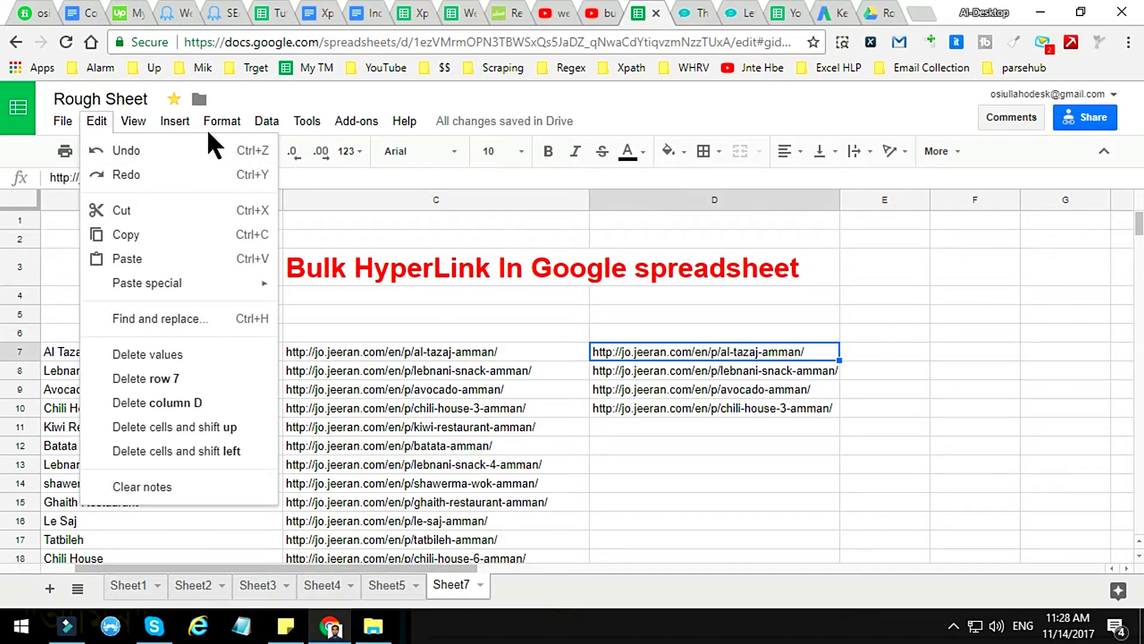
{"action": "left_click", "coordinate": [175, 116]}
{"action": "left_click", "coordinate": [176, 122]}
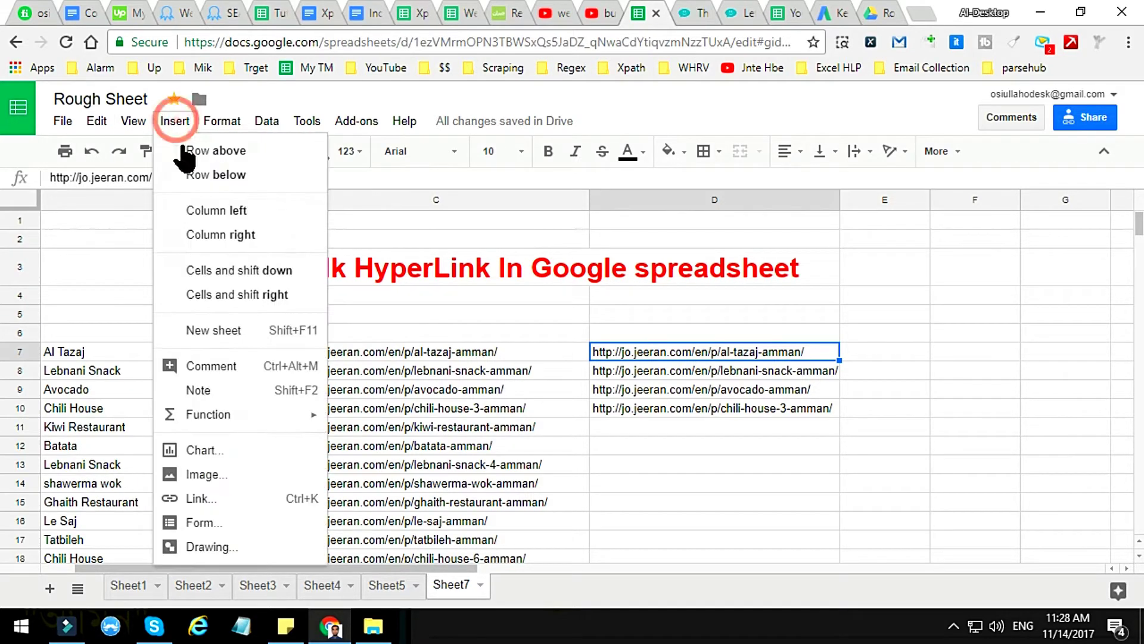
{"action": "mouse_move", "coordinate": [230, 411]}
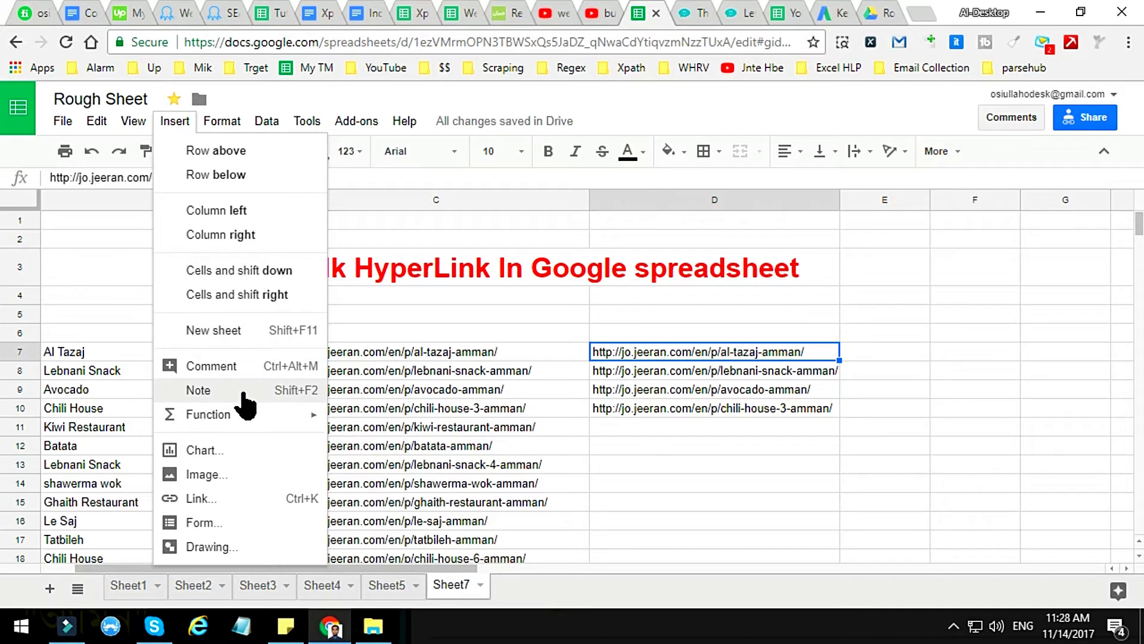
{"action": "left_click", "coordinate": [232, 500]}
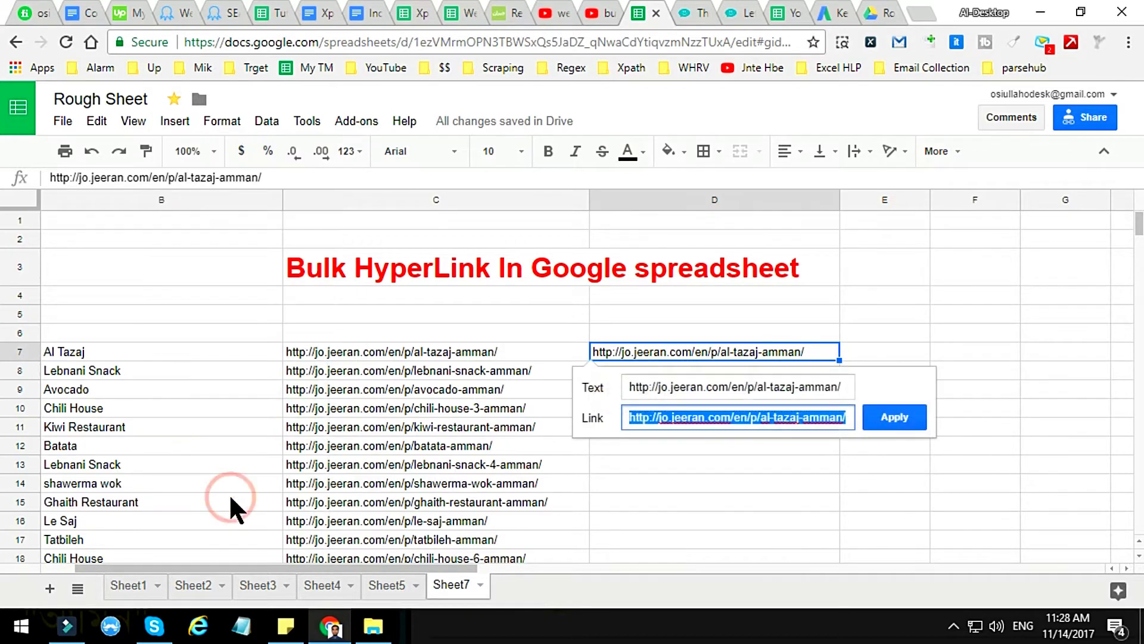
{"action": "left_click", "coordinate": [751, 415]}
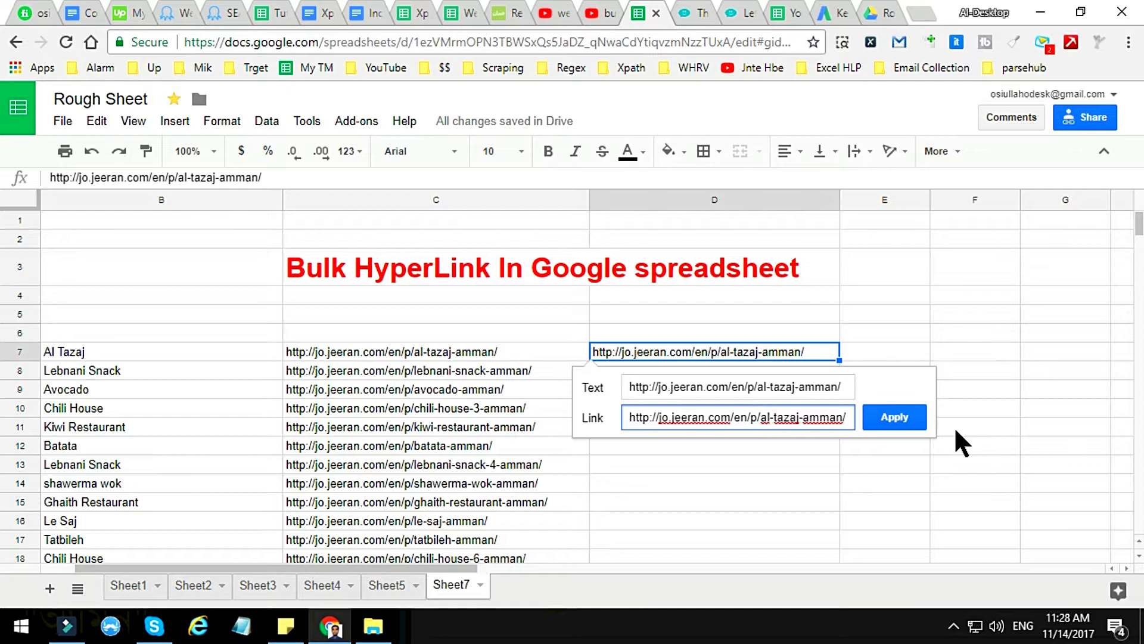
{"action": "left_click", "coordinate": [906, 417]}
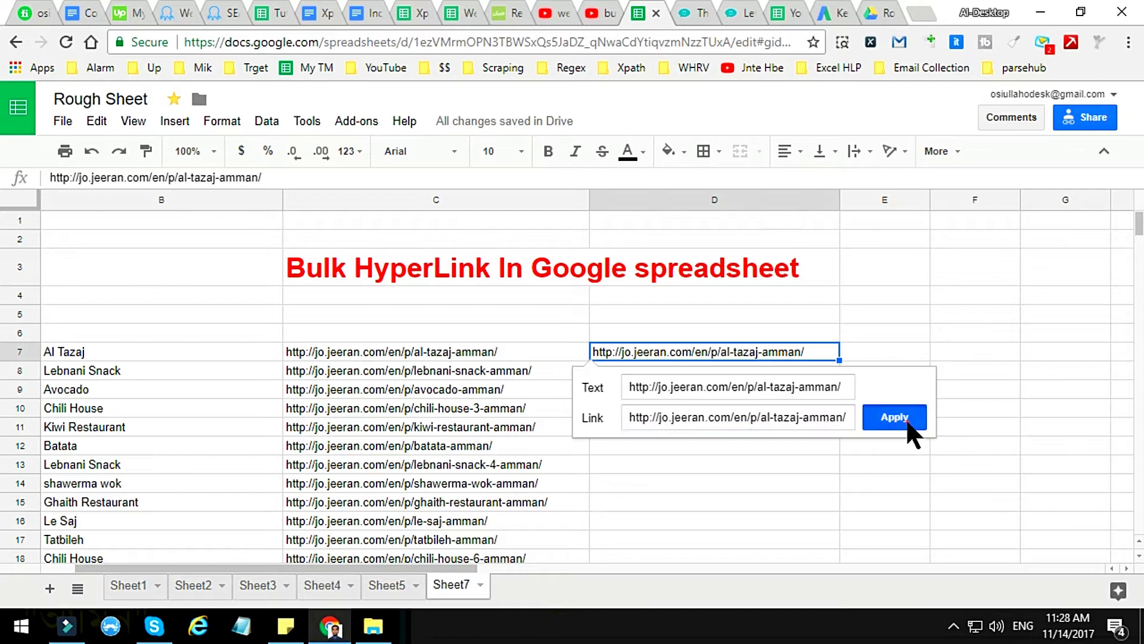
{"action": "left_click", "coordinate": [874, 349]}
{"action": "left_click", "coordinate": [808, 352]}
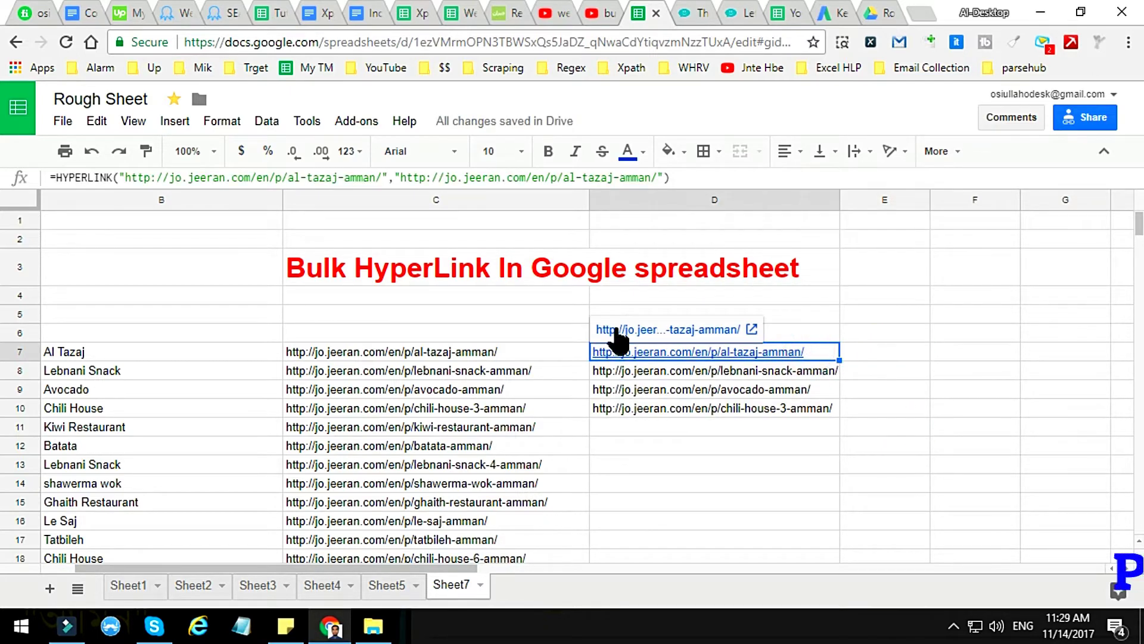
Link D8's Lebnani Snack URL to itself using Ctrl+K and Apply.
{"action": "left_click", "coordinate": [875, 346]}
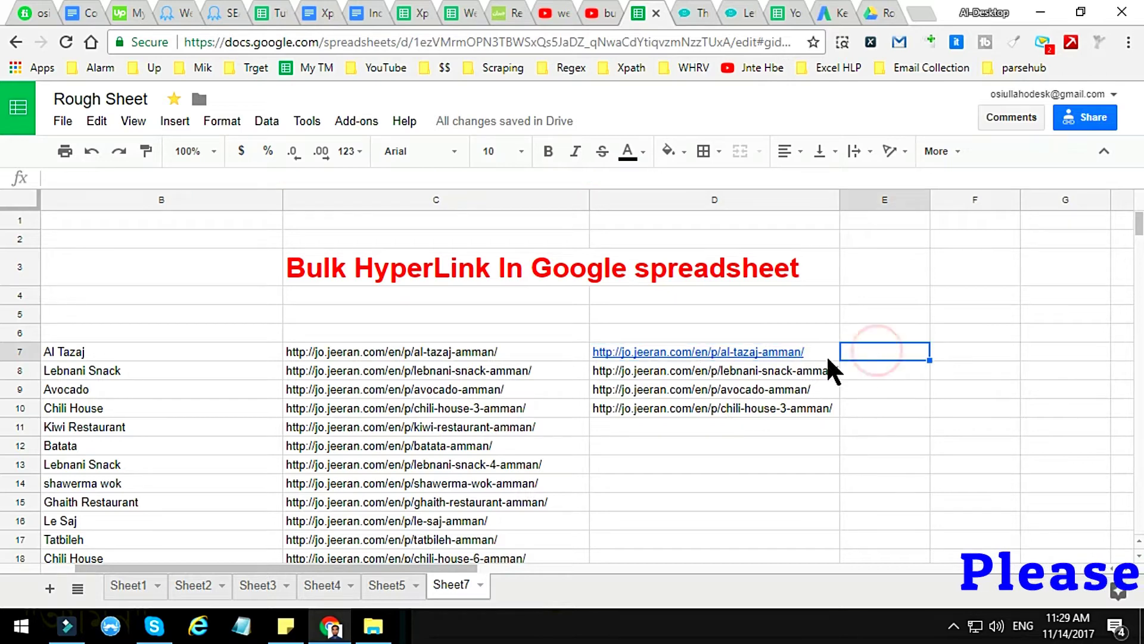
{"action": "left_click", "coordinate": [774, 376]}
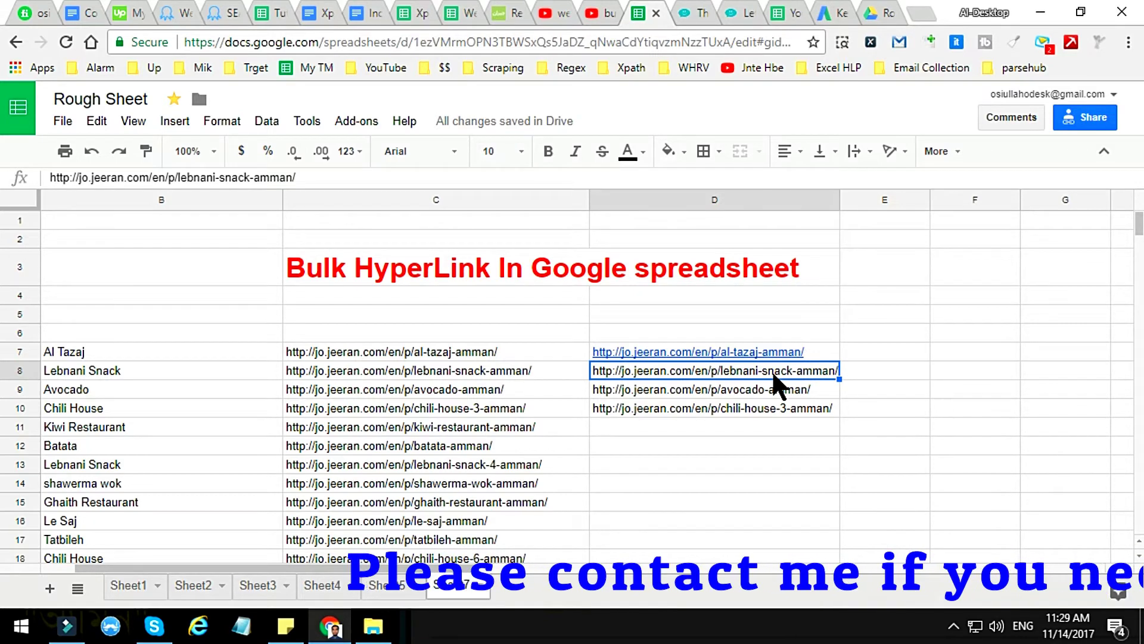
{"action": "key", "text": "ctrl+k"}
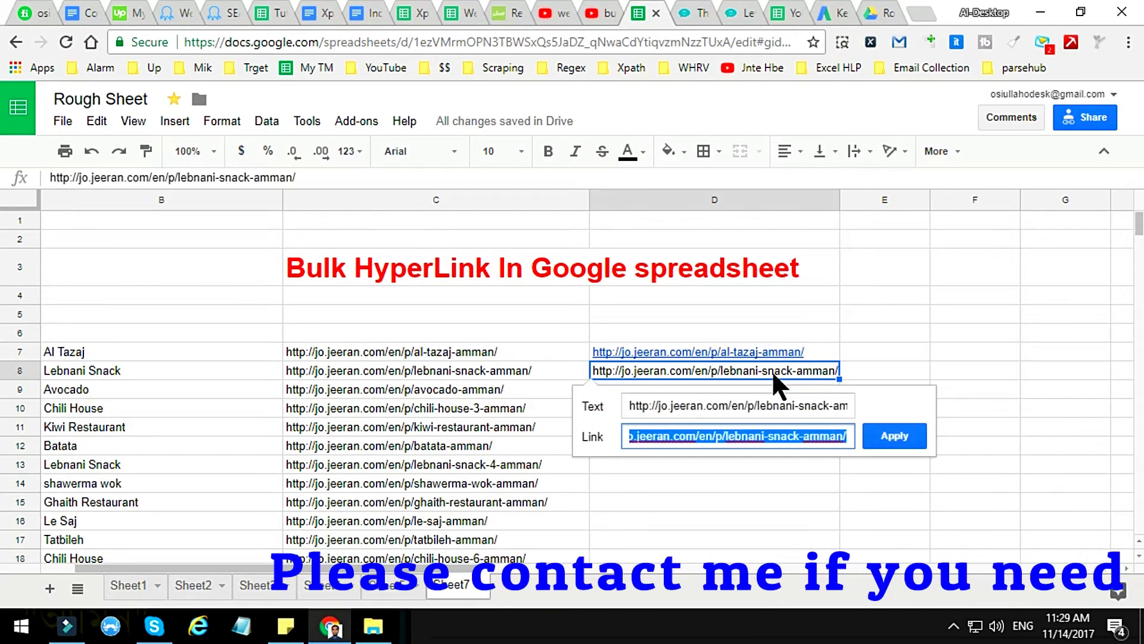
{"action": "left_click", "coordinate": [897, 437]}
{"action": "left_click", "coordinate": [799, 391]}
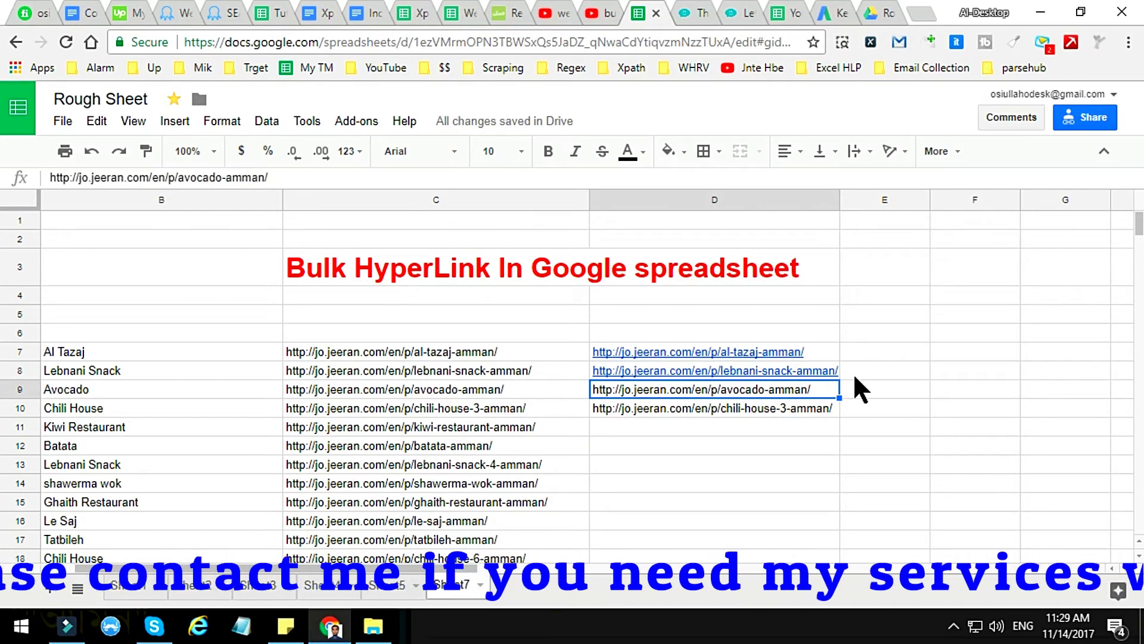
{"action": "left_click", "coordinate": [864, 389]}
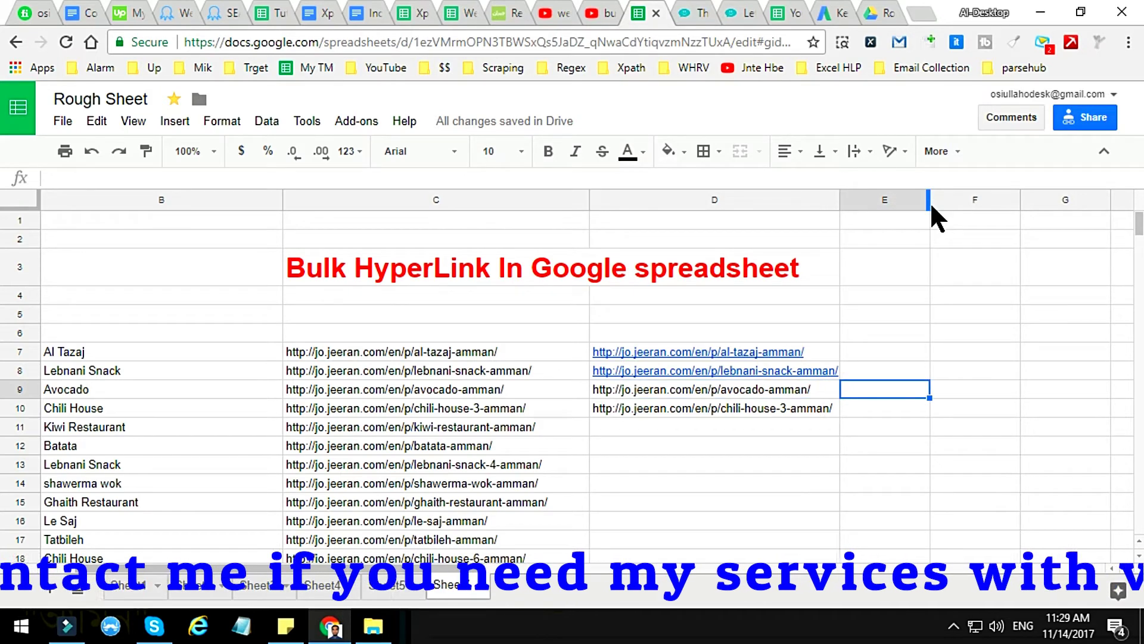
Widen column E and enter =HYPERLINK(D9) in E9 for the Avocado URL.
{"action": "left_click_drag", "start_coordinate": [928, 200], "coordinate": [996, 212]}
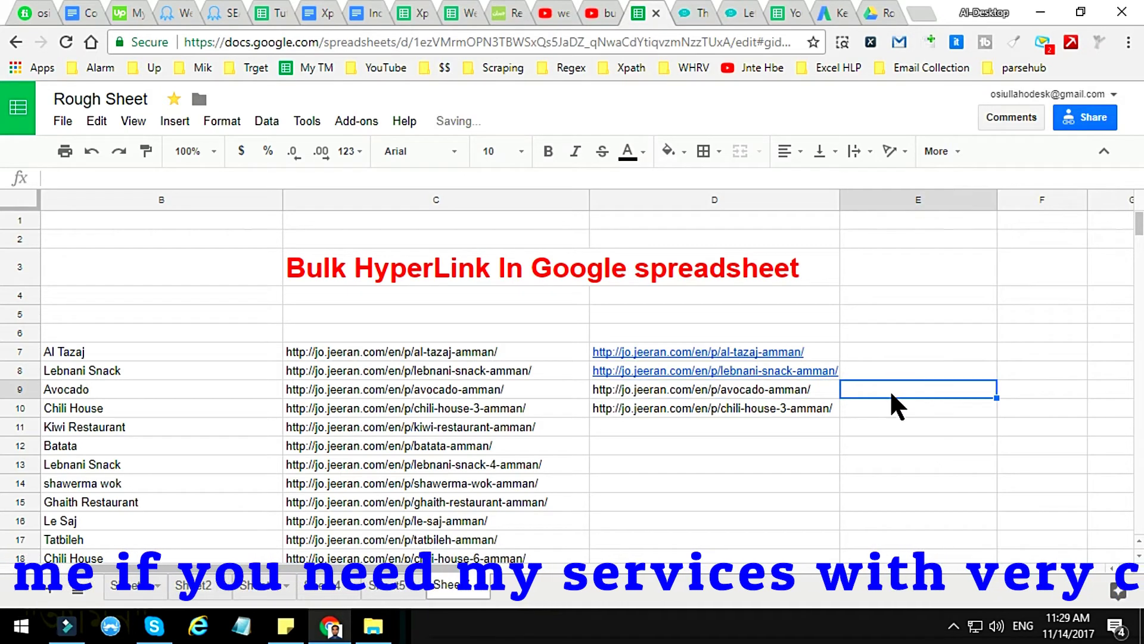
{"action": "type", "text": "="}
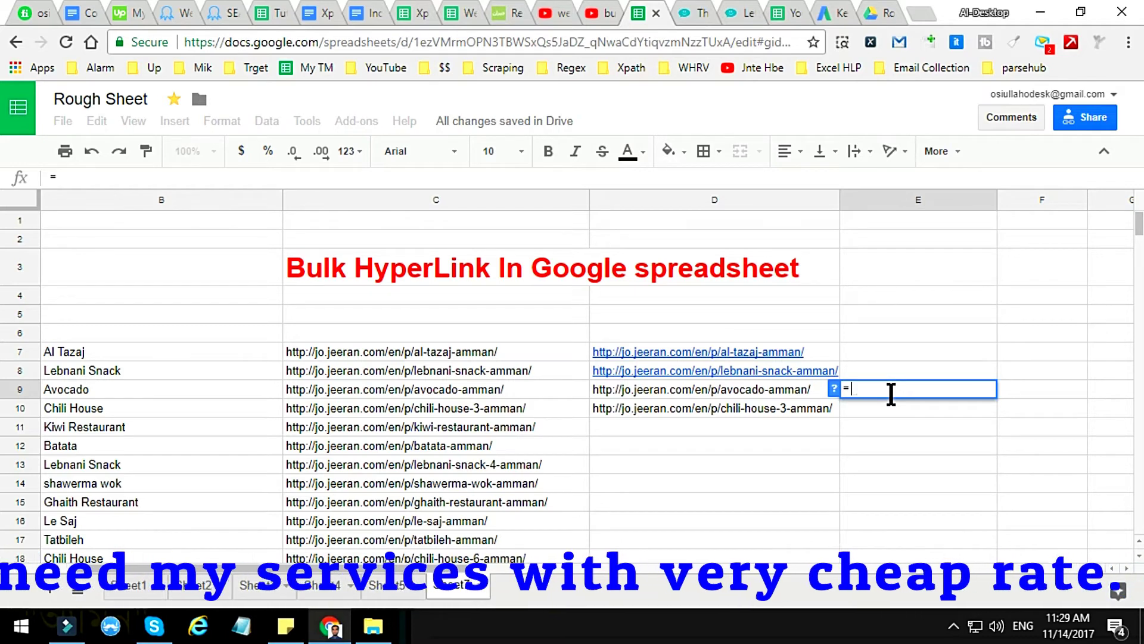
{"action": "type", "text": "hyper"}
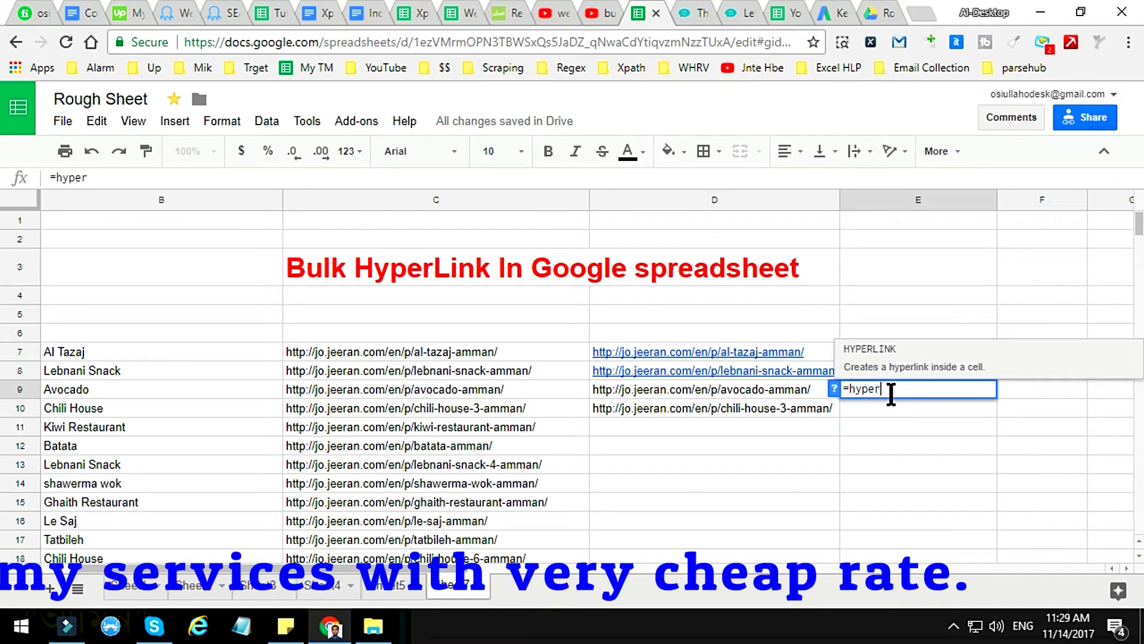
{"action": "left_click", "coordinate": [892, 349]}
{"action": "left_click", "coordinate": [753, 382]}
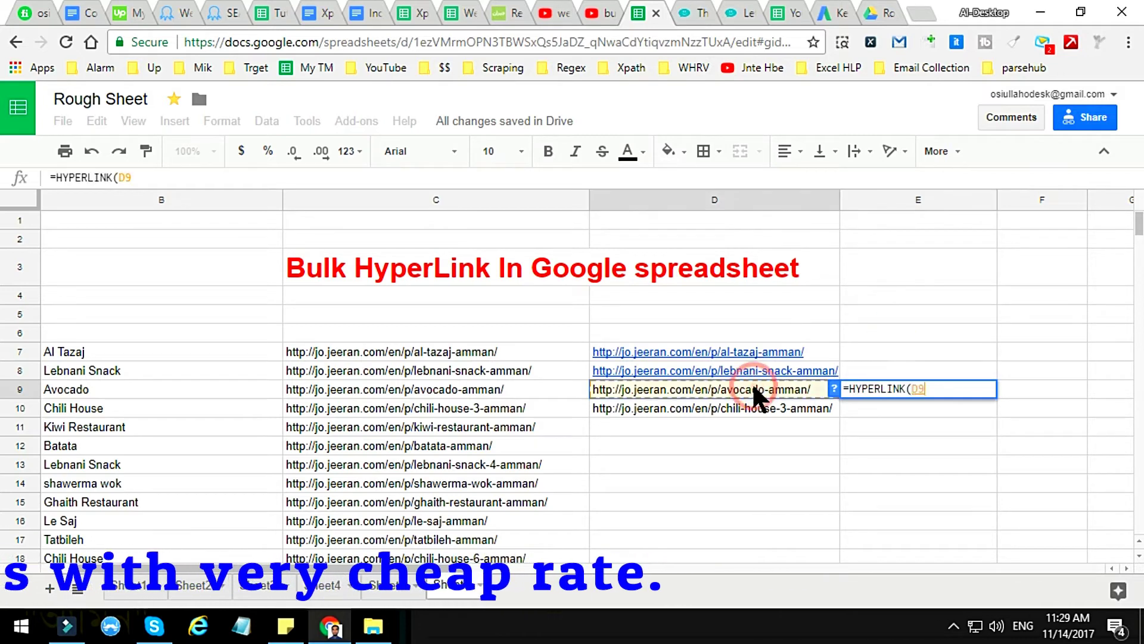
{"action": "key", "text": "Return"}
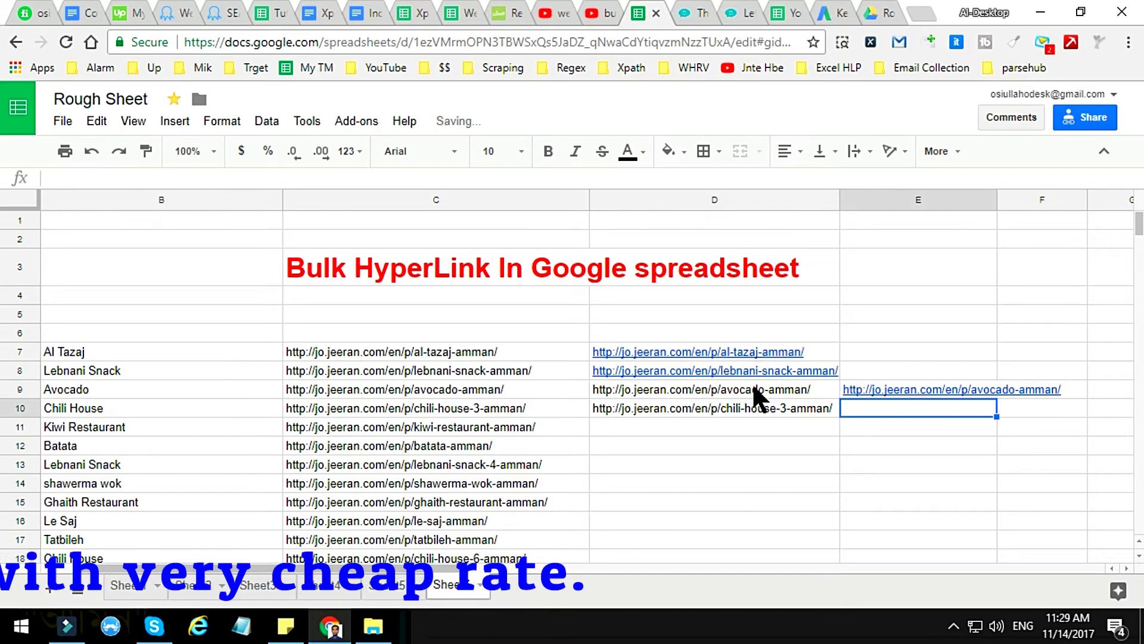
{"action": "left_click", "coordinate": [886, 388]}
{"action": "left_click", "coordinate": [900, 421]}
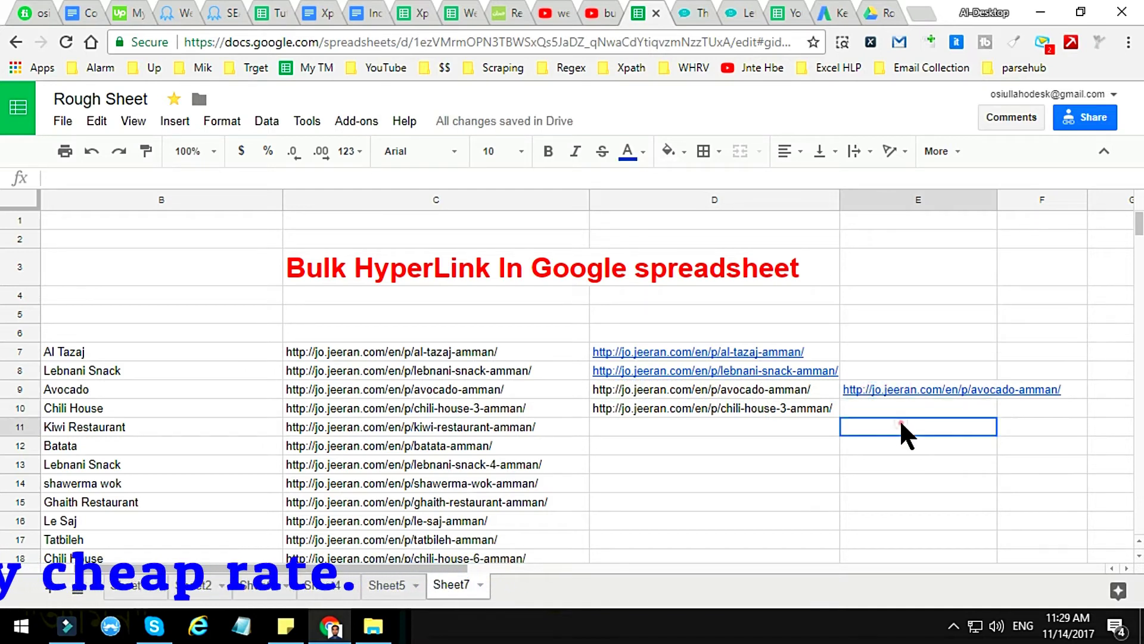
Widen column E further and copy the Chili House URL from D10.
{"action": "left_click_drag", "start_coordinate": [997, 196], "coordinate": [1071, 199]}
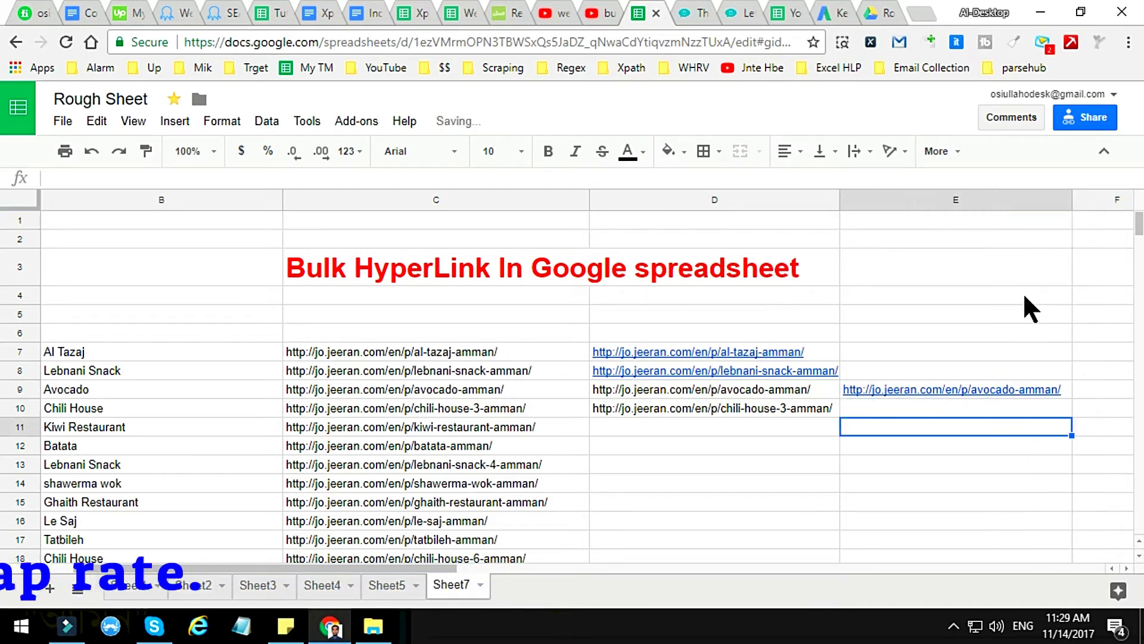
{"action": "left_click", "coordinate": [946, 405]}
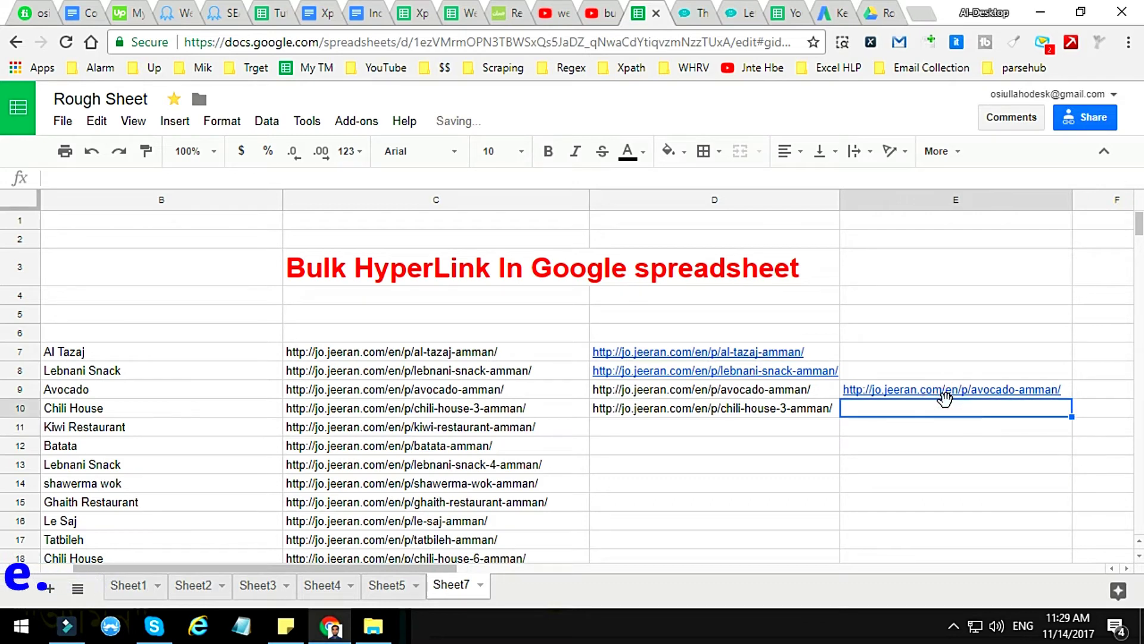
{"action": "left_click", "coordinate": [801, 410]}
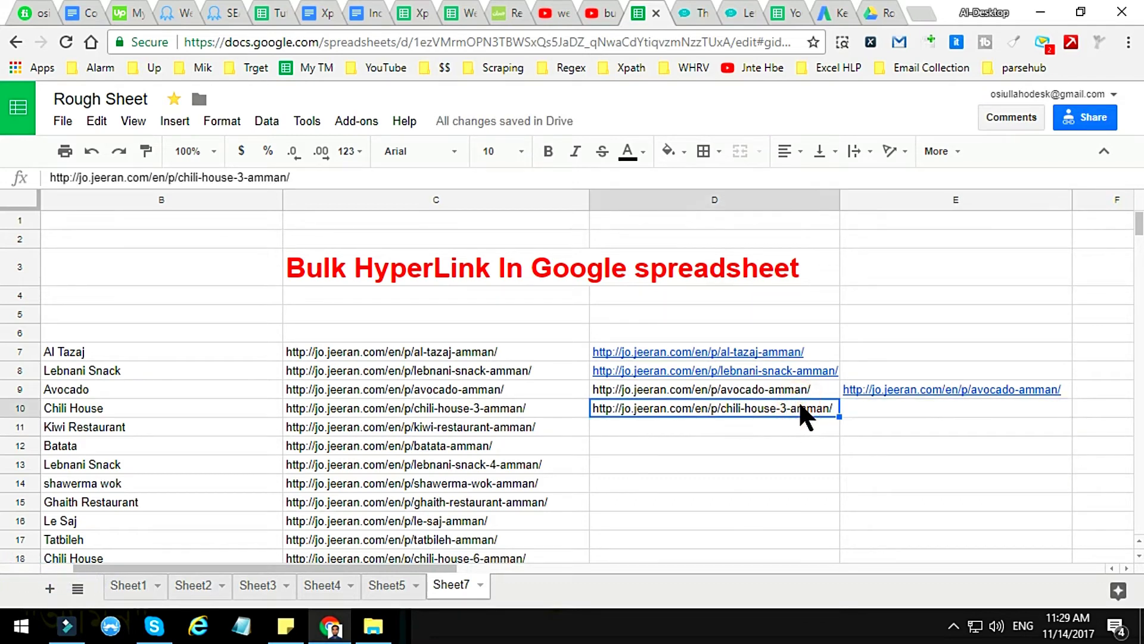
{"action": "left_click", "coordinate": [860, 405]}
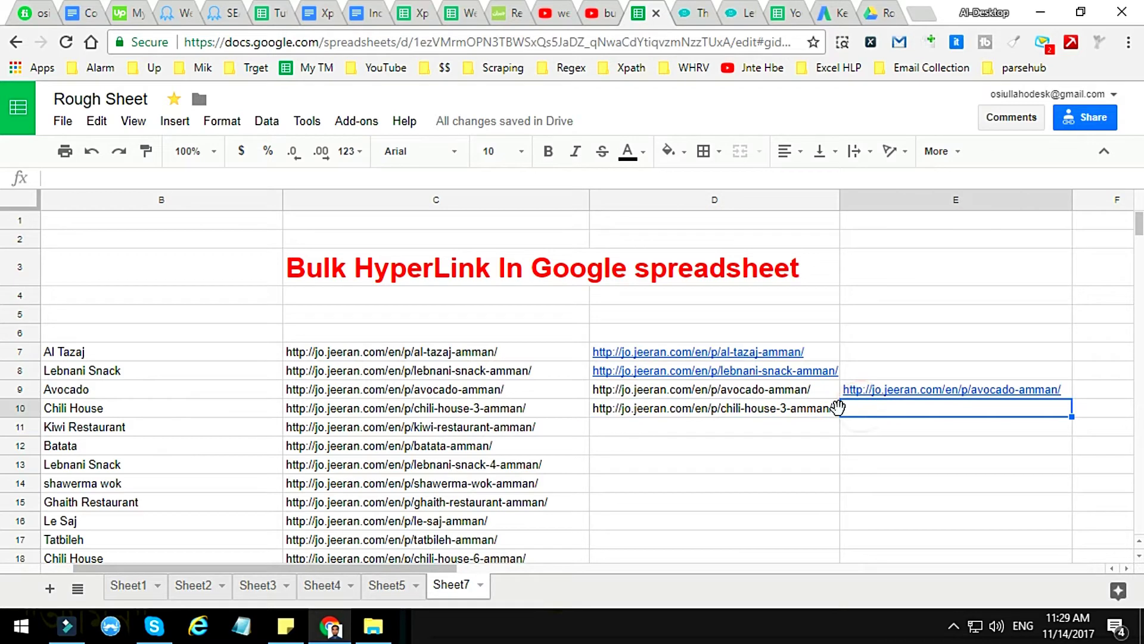
{"action": "left_click", "coordinate": [828, 410]}
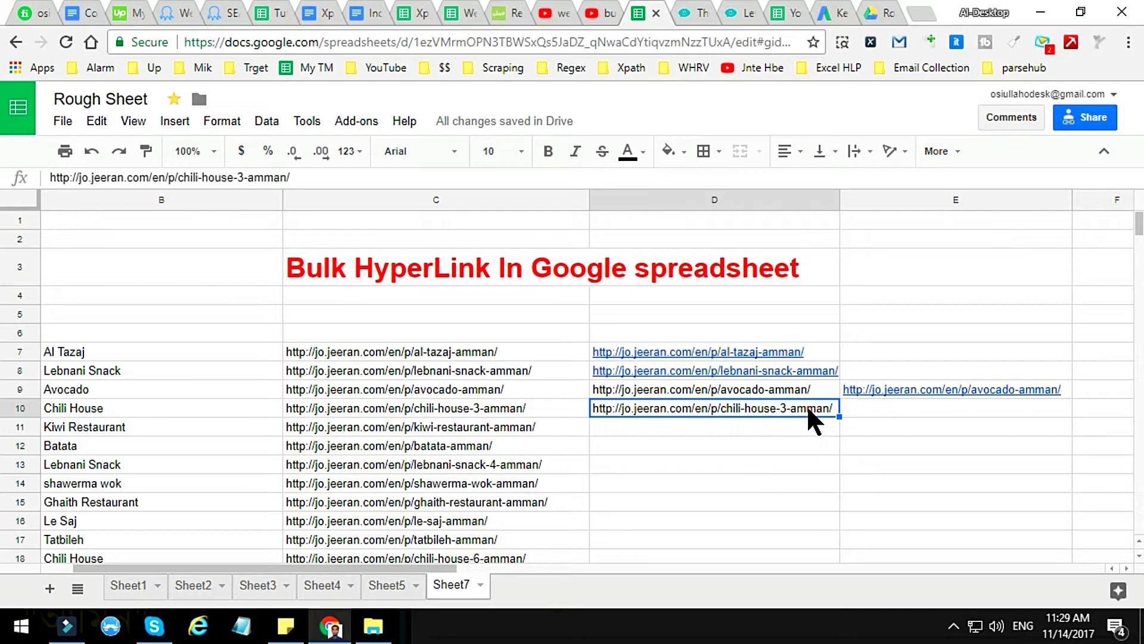
{"action": "key", "text": "ctrl+c"}
Enter a HYPERLINK formula in E10 using the Chili House URL as address and label.
{"action": "left_click", "coordinate": [868, 408]}
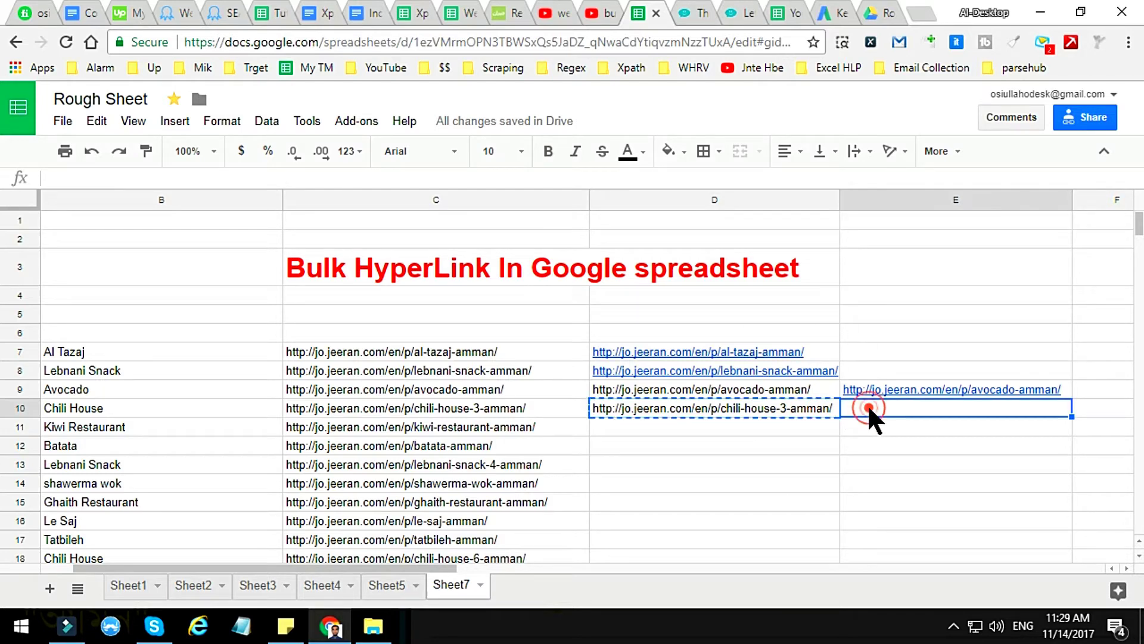
{"action": "type", "text": "="}
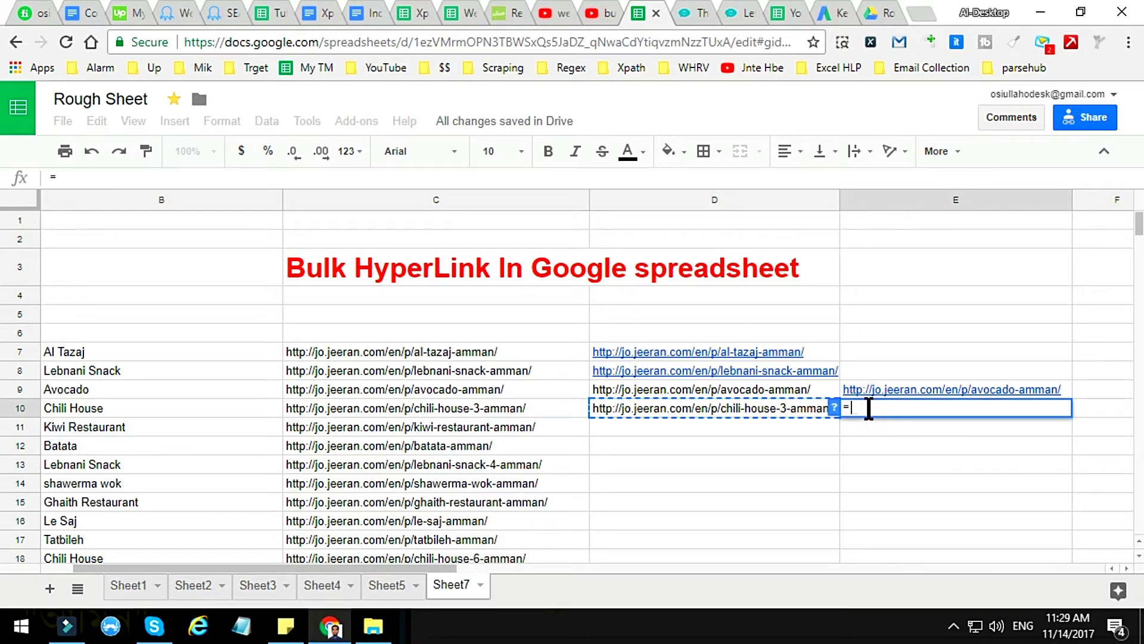
{"action": "type", "text": "hyp"}
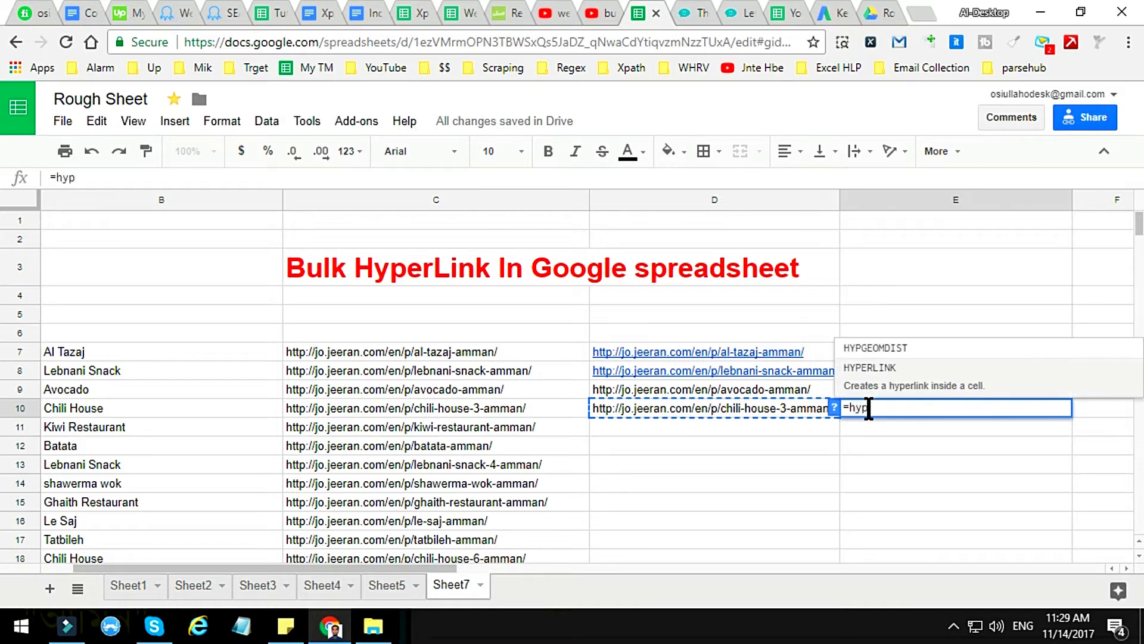
{"action": "type", "text": "erlink"}
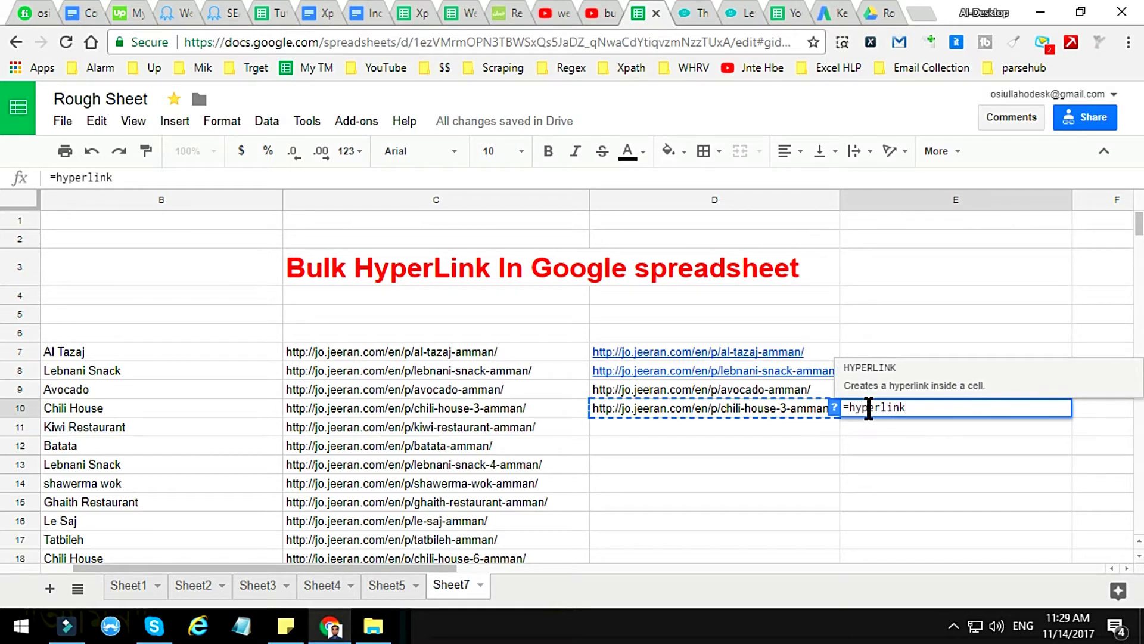
{"action": "left_click", "coordinate": [881, 367]}
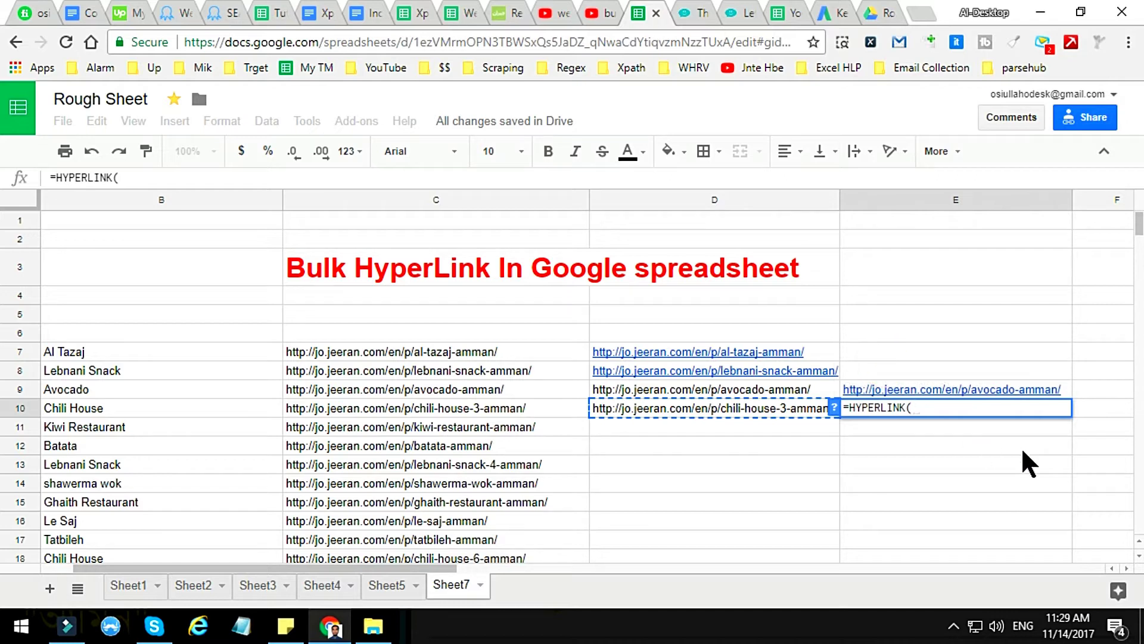
{"action": "type", "text": "\""}
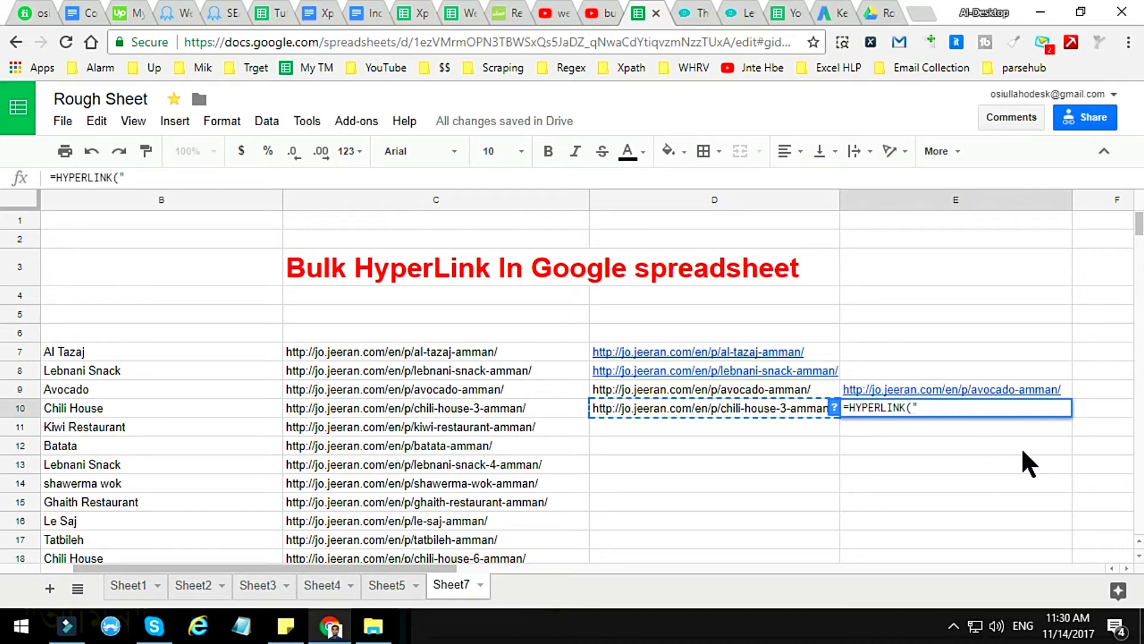
{"action": "key", "text": "ctrl+v"}
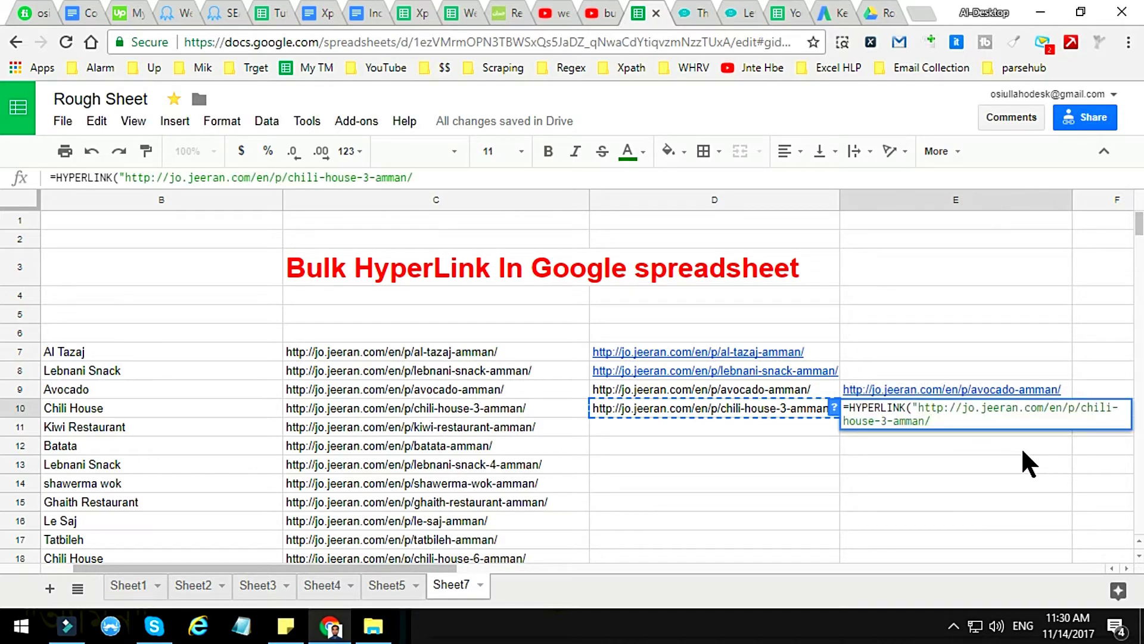
{"action": "type", "text": "\",\""}
{"action": "key", "text": "ctrl+v"}
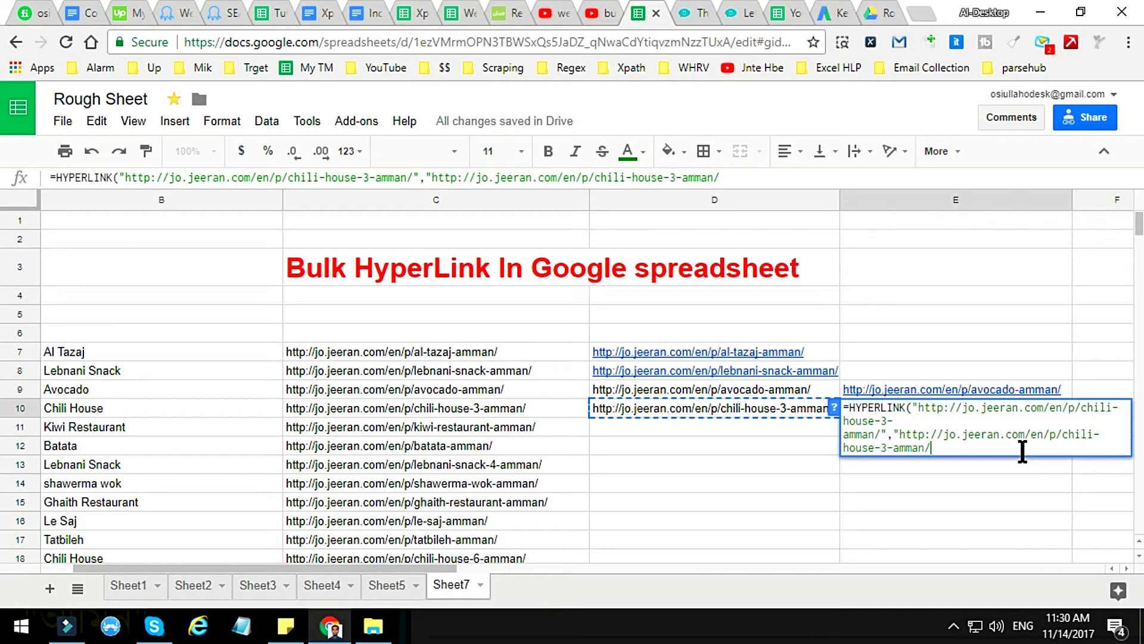
{"action": "type", "text": "\""}
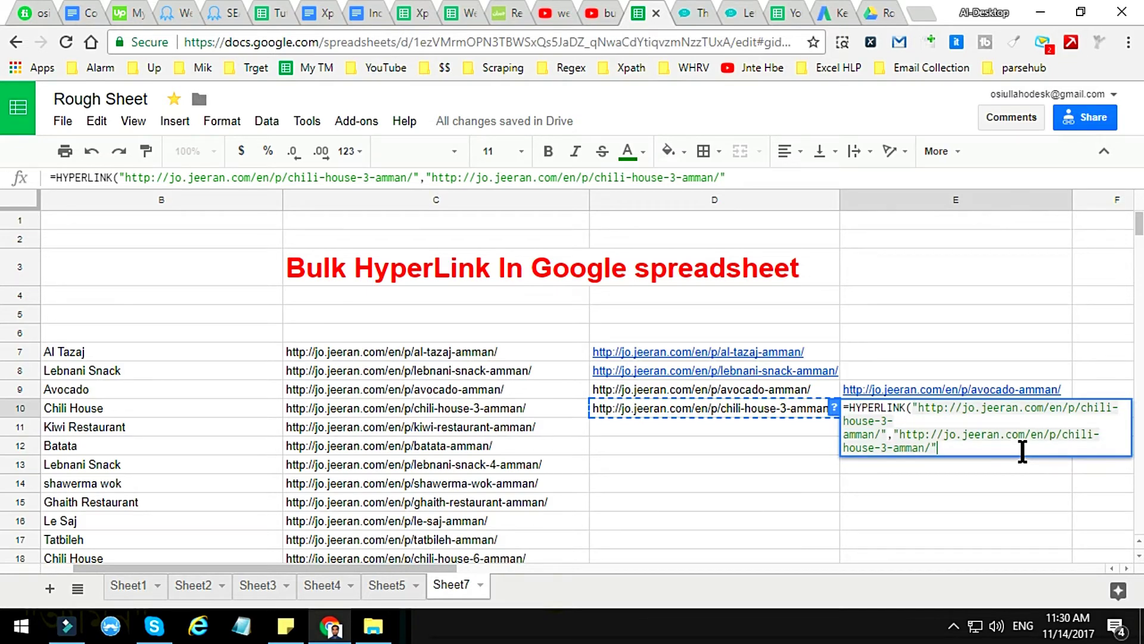
{"action": "key", "text": "Return"}
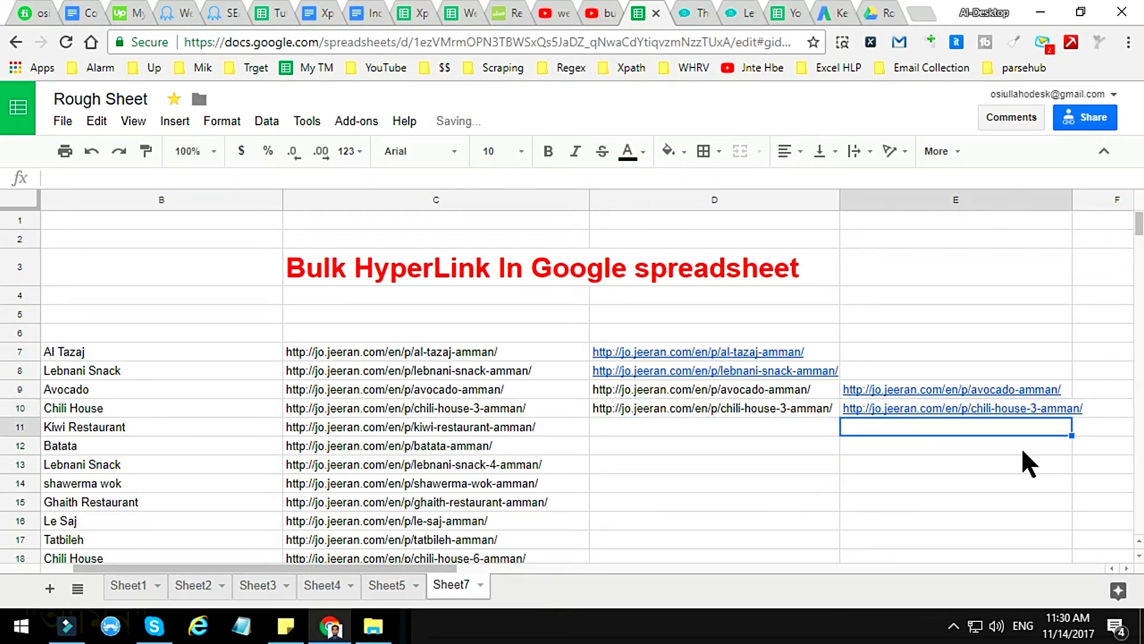
{"action": "left_click", "coordinate": [913, 405]}
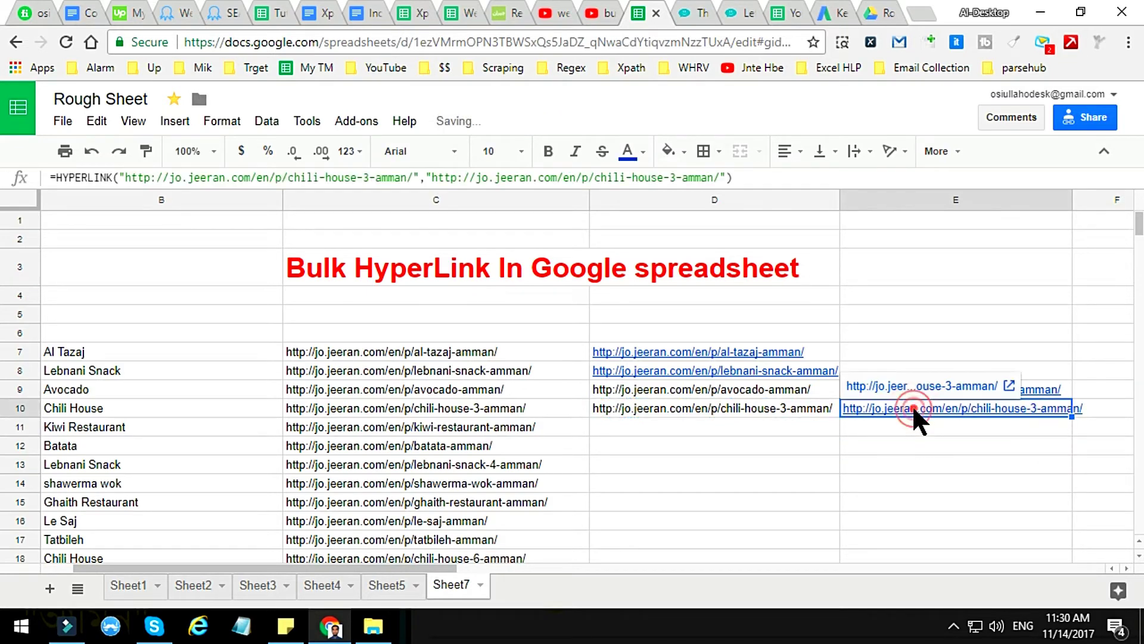
{"action": "left_click", "coordinate": [816, 397]}
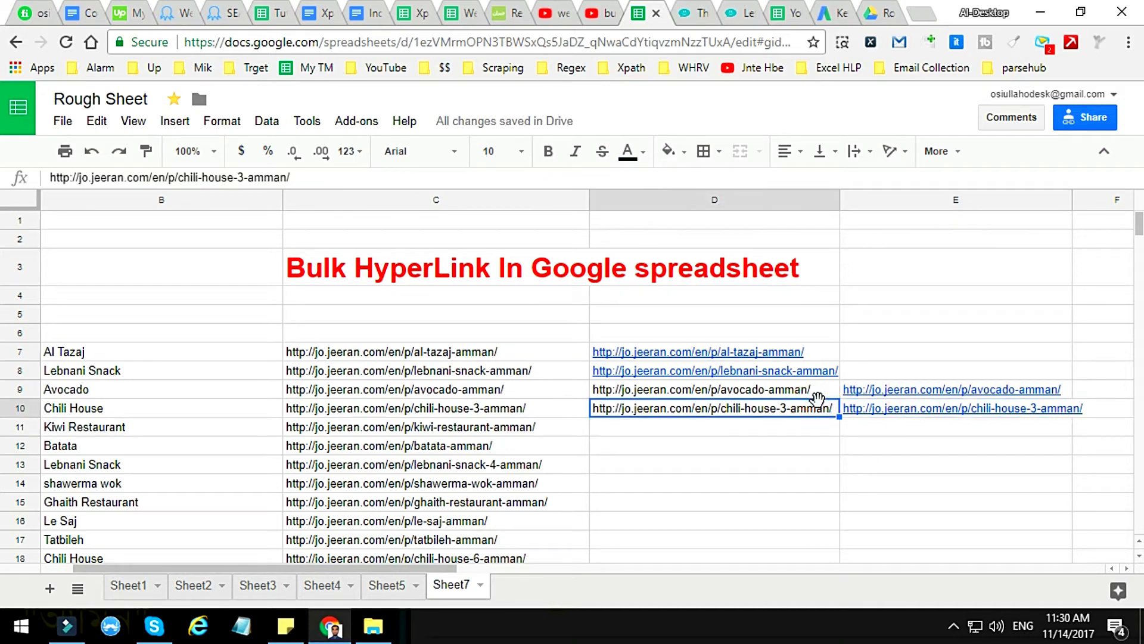
Copy the Kiwi Restaurant through Chili House URLs from C11:C18 into D11:D18.
{"action": "left_click", "coordinate": [565, 426]}
{"action": "scroll", "coordinate": [566, 427], "scroll_direction": "down", "scroll_amount": 1}
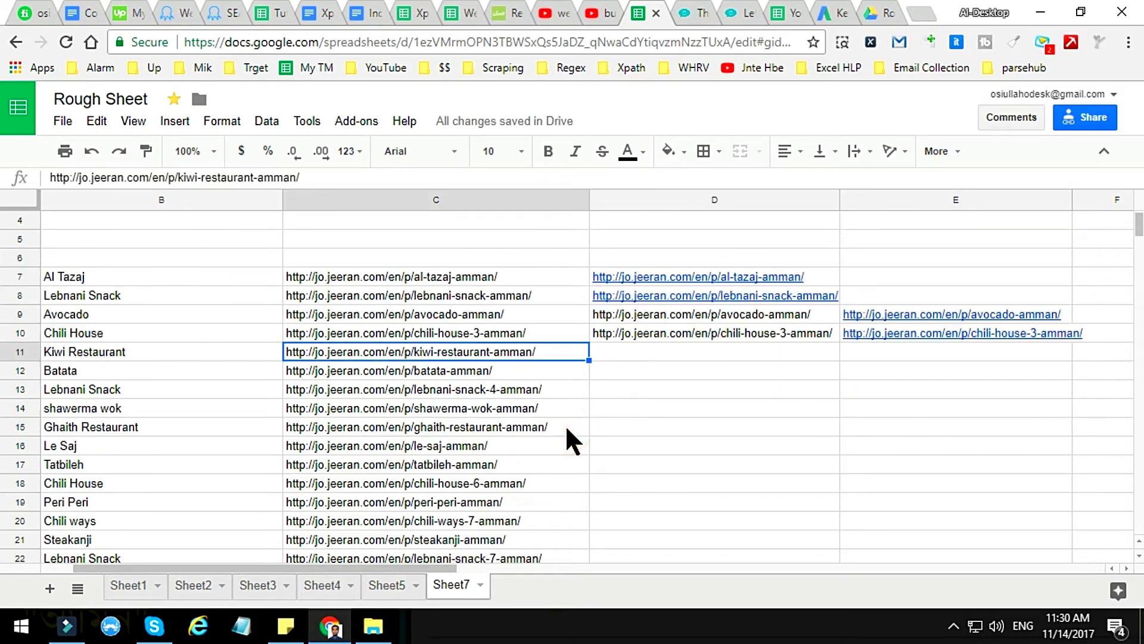
{"action": "left_click", "coordinate": [561, 478], "text": "shift"}
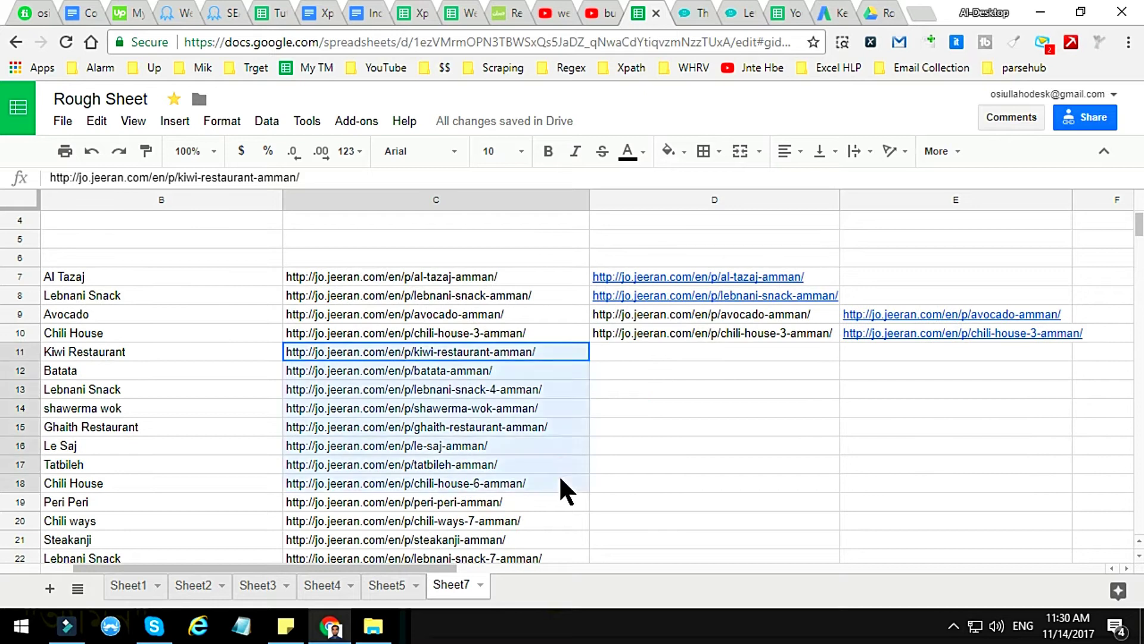
{"action": "left_click", "coordinate": [716, 351]}
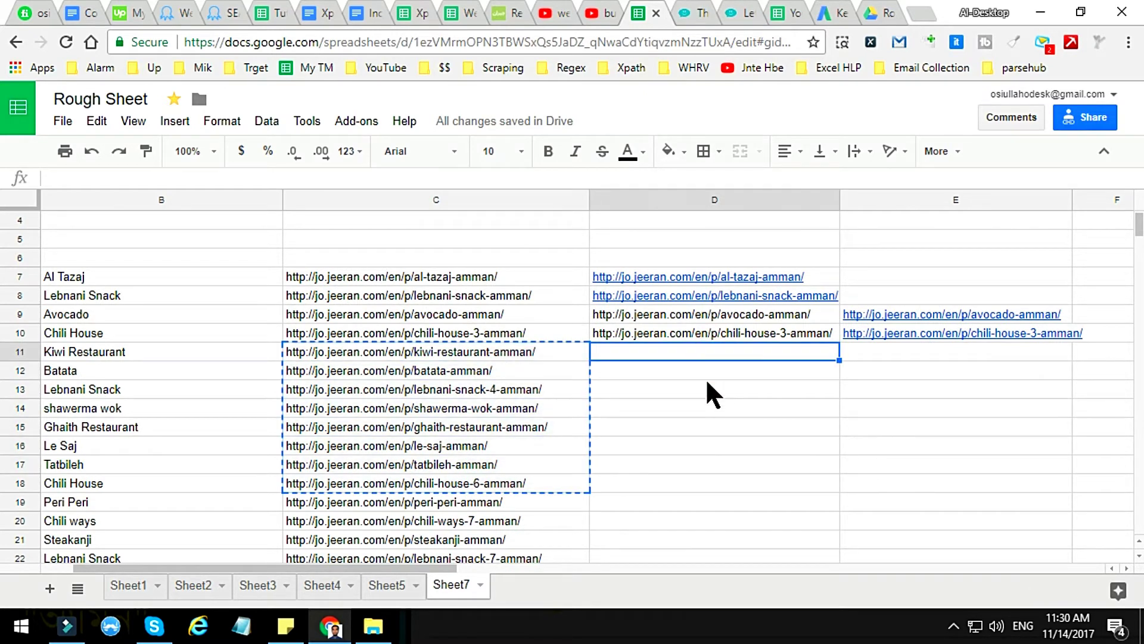
{"action": "key", "text": "ctrl+v"}
{"action": "left_click", "coordinate": [884, 353]}
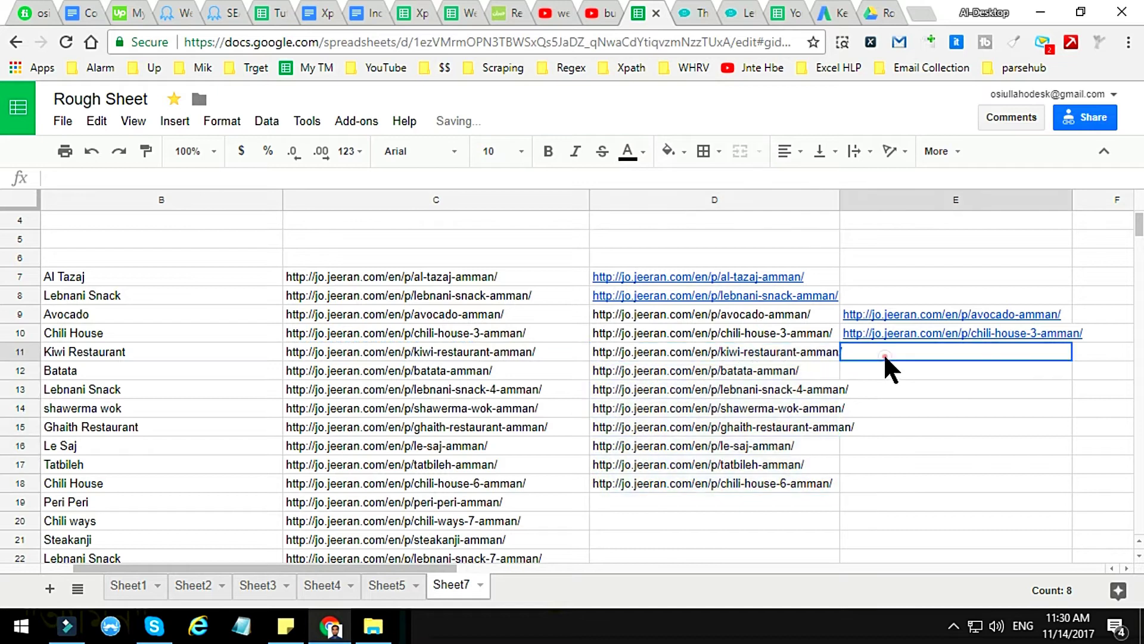
{"action": "left_click", "coordinate": [781, 351]}
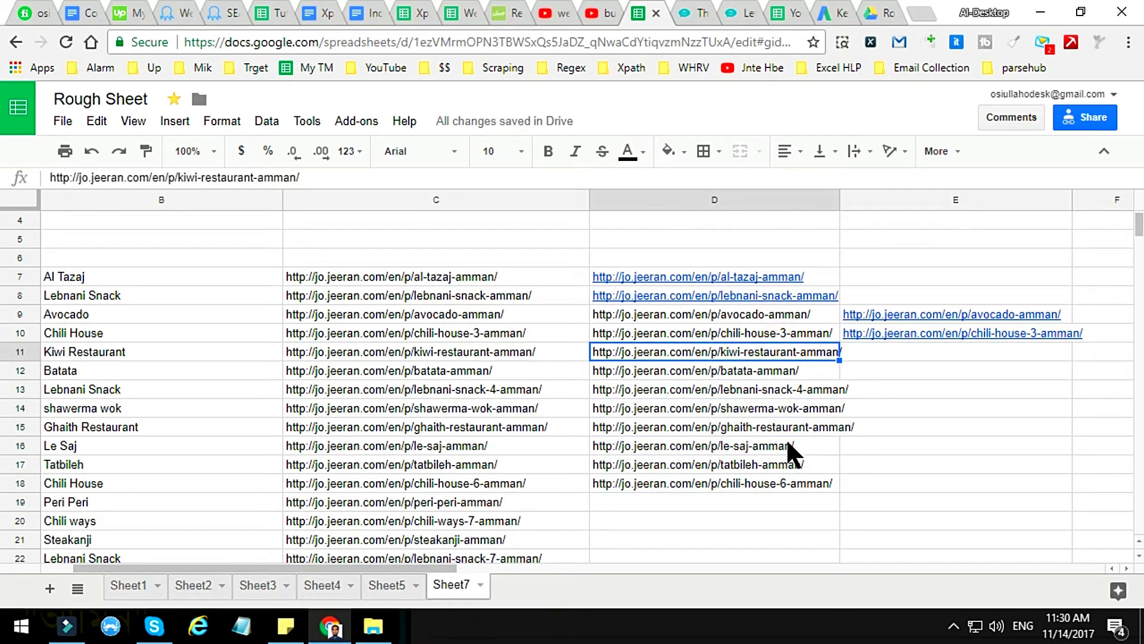
{"action": "scroll", "coordinate": [787, 448], "scroll_direction": "down", "scroll_amount": 1}
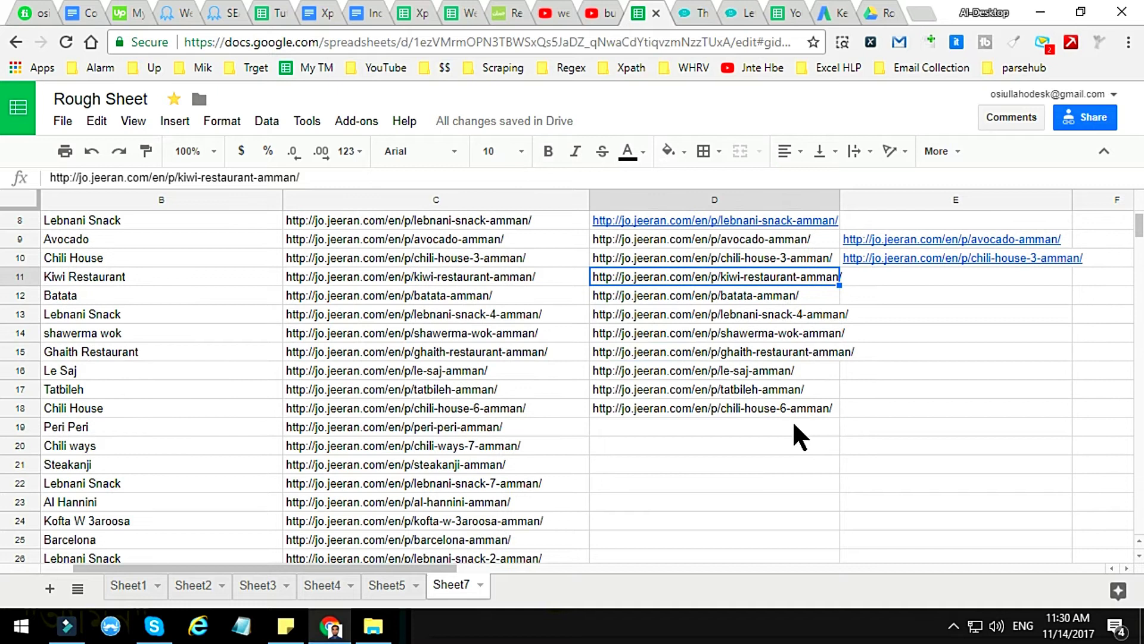
Enter =HYPERLINK(D11) in cell E11.
{"action": "left_click", "coordinate": [777, 408]}
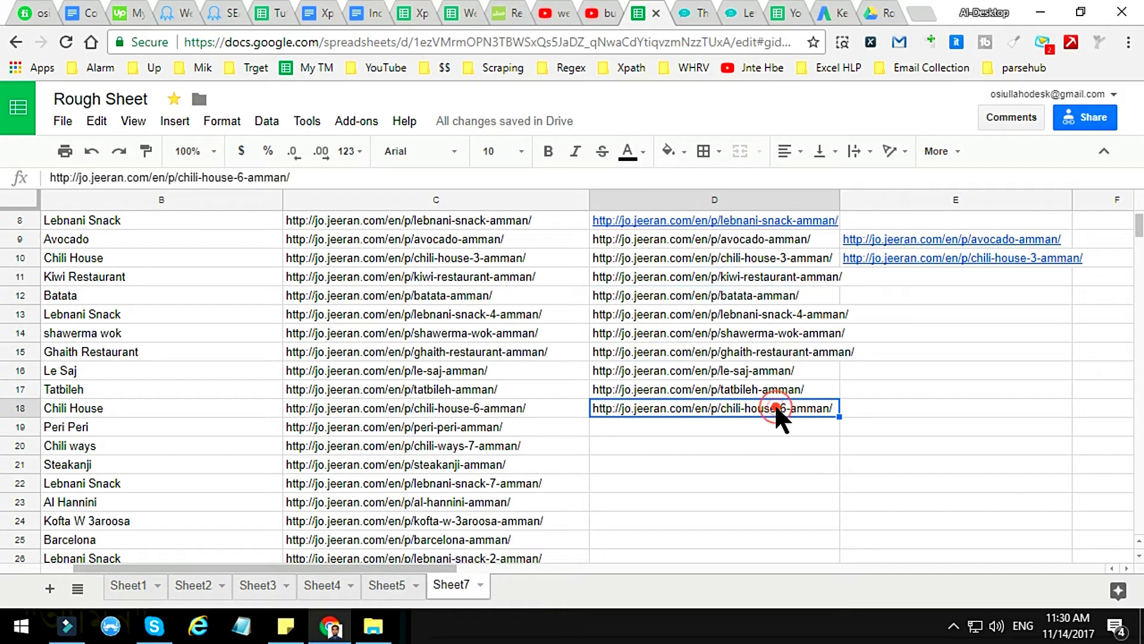
{"action": "left_click", "coordinate": [881, 284]}
{"action": "type", "text": "=hu"}
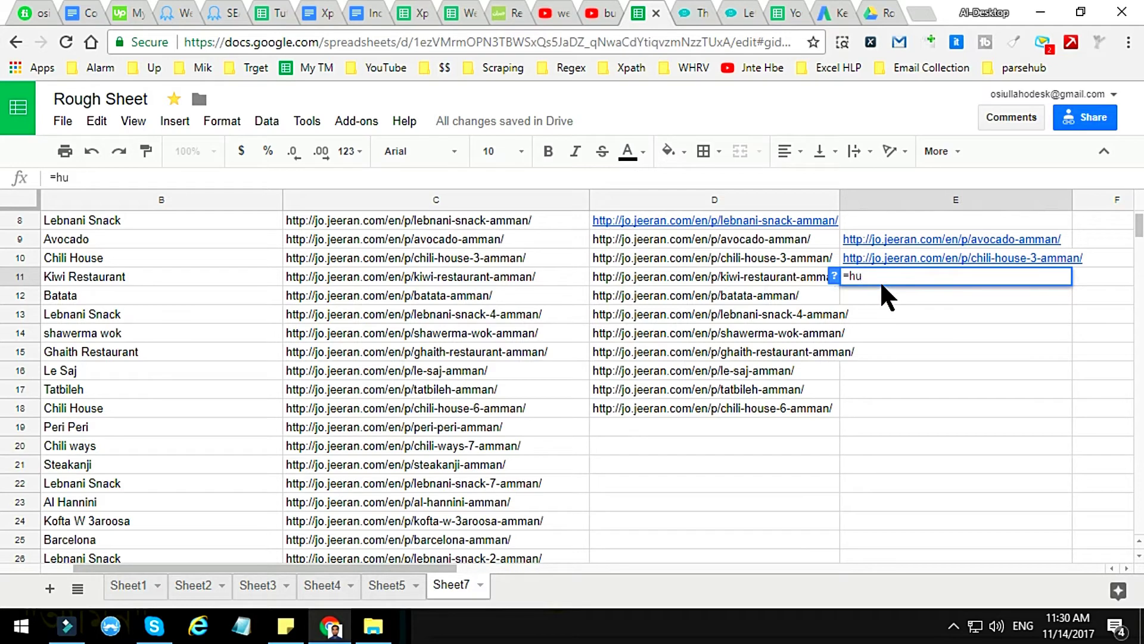
{"action": "key", "text": "BackSpace"}
{"action": "type", "text": "yperl"}
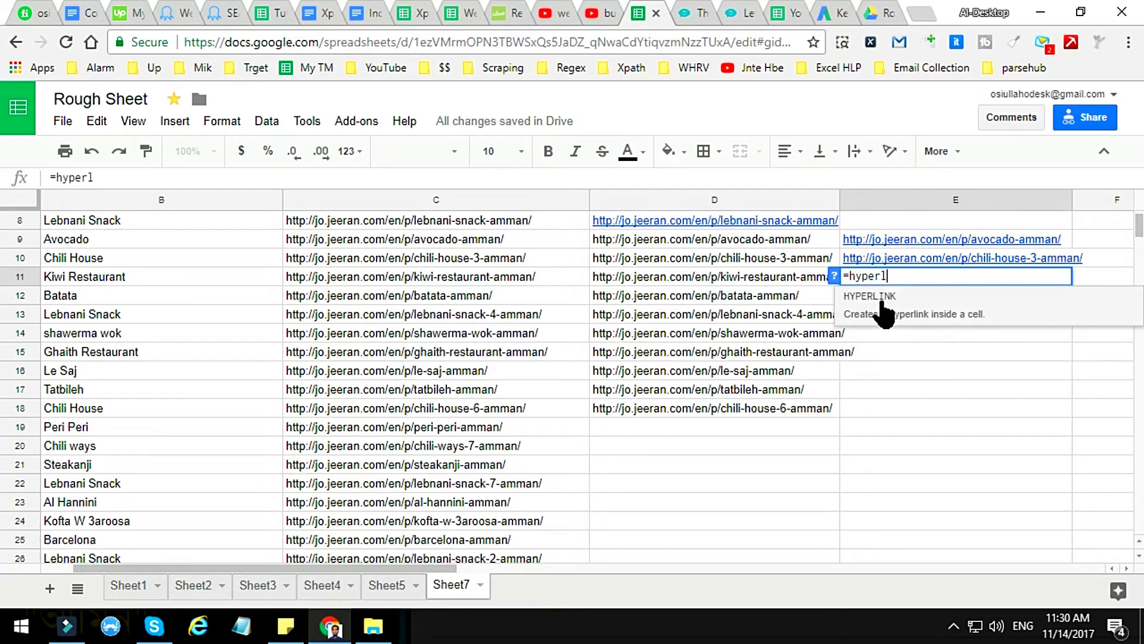
{"action": "left_click", "coordinate": [884, 296]}
{"action": "left_click", "coordinate": [788, 276]}
{"action": "key", "text": "Return"}
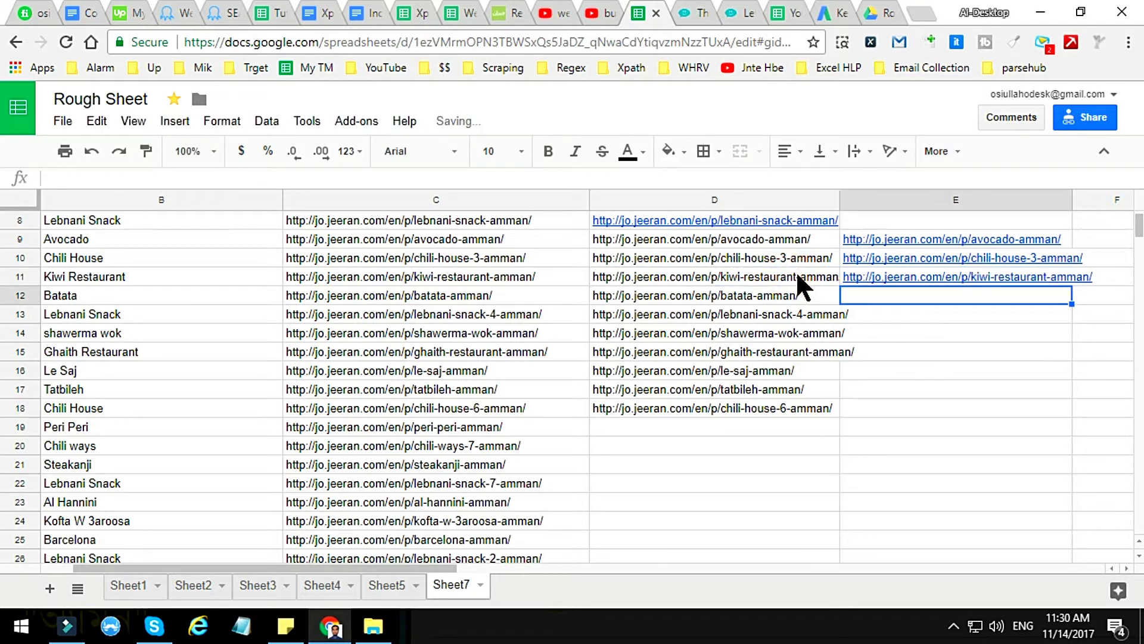
{"action": "left_click", "coordinate": [961, 278]}
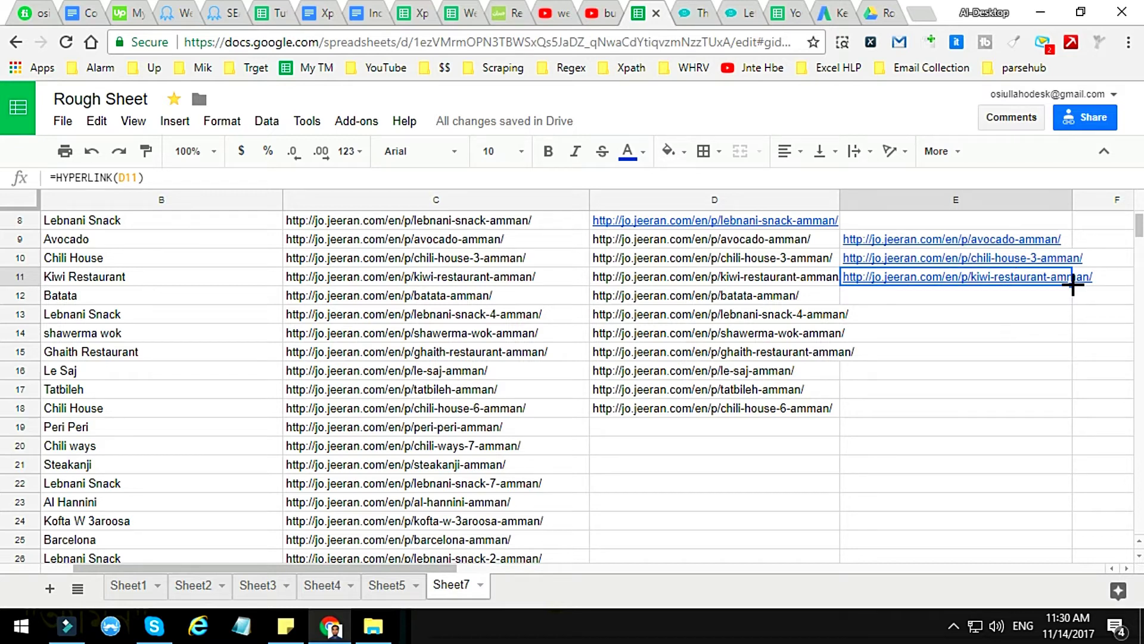
Fill E11's HYPERLINK formula down through E18 with the fill handle.
{"action": "left_click_drag", "start_coordinate": [1073, 286], "coordinate": [1063, 413]}
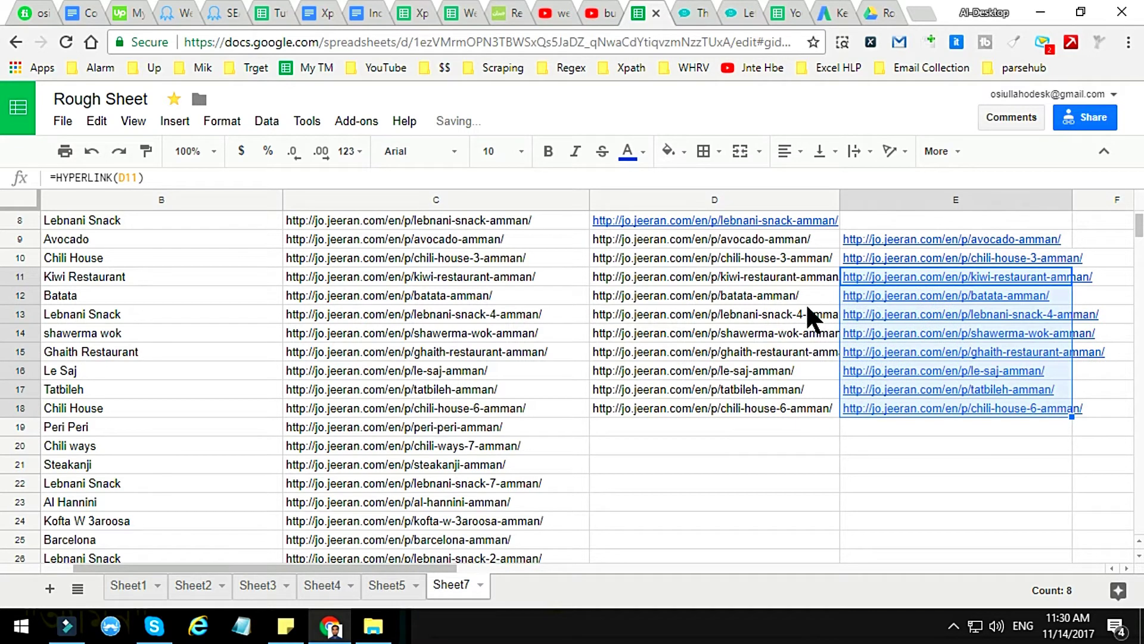
{"action": "mouse_move", "coordinate": [1042, 294]}
{"action": "key", "text": "ctrl+z"}
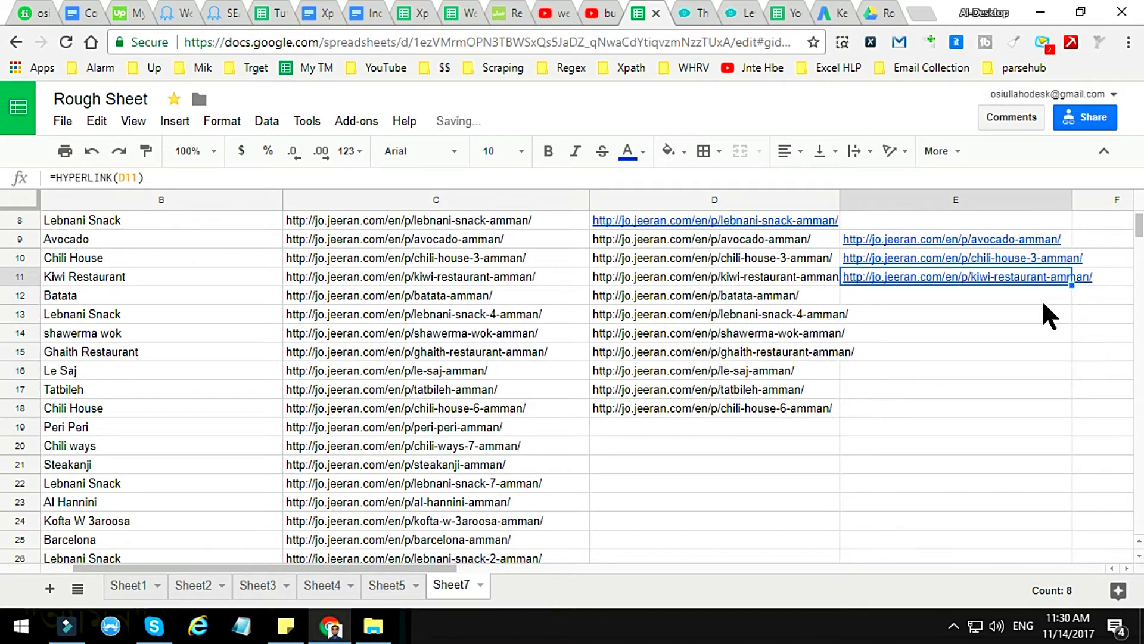
{"action": "double_click", "coordinate": [1070, 285]}
{"action": "mouse_move", "coordinate": [937, 408]}
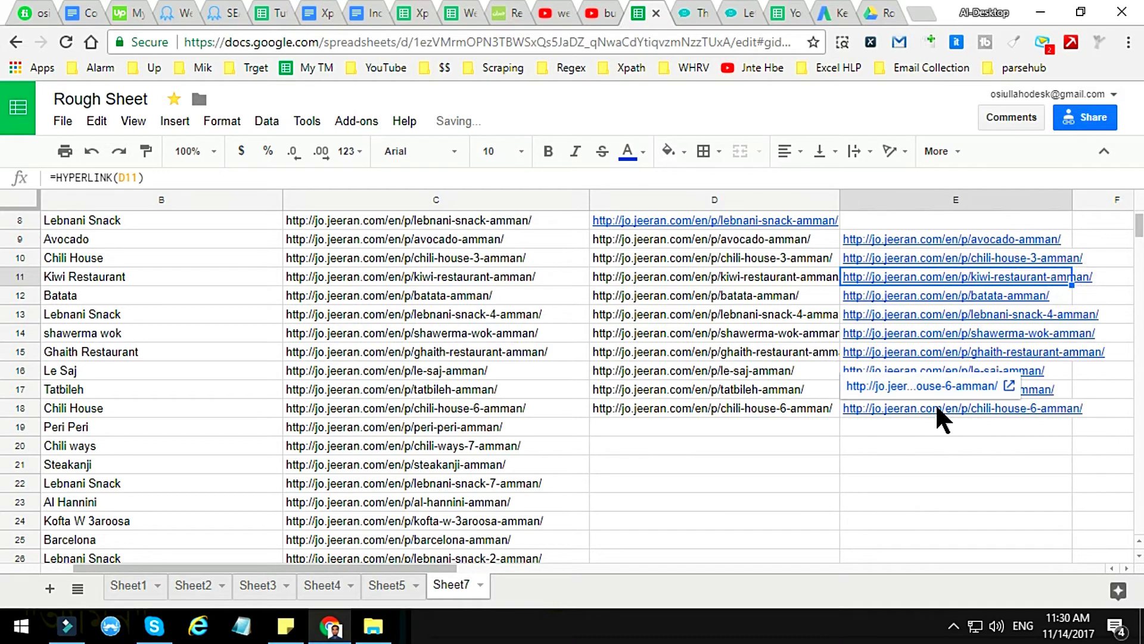
{"action": "left_click", "coordinate": [978, 275]}
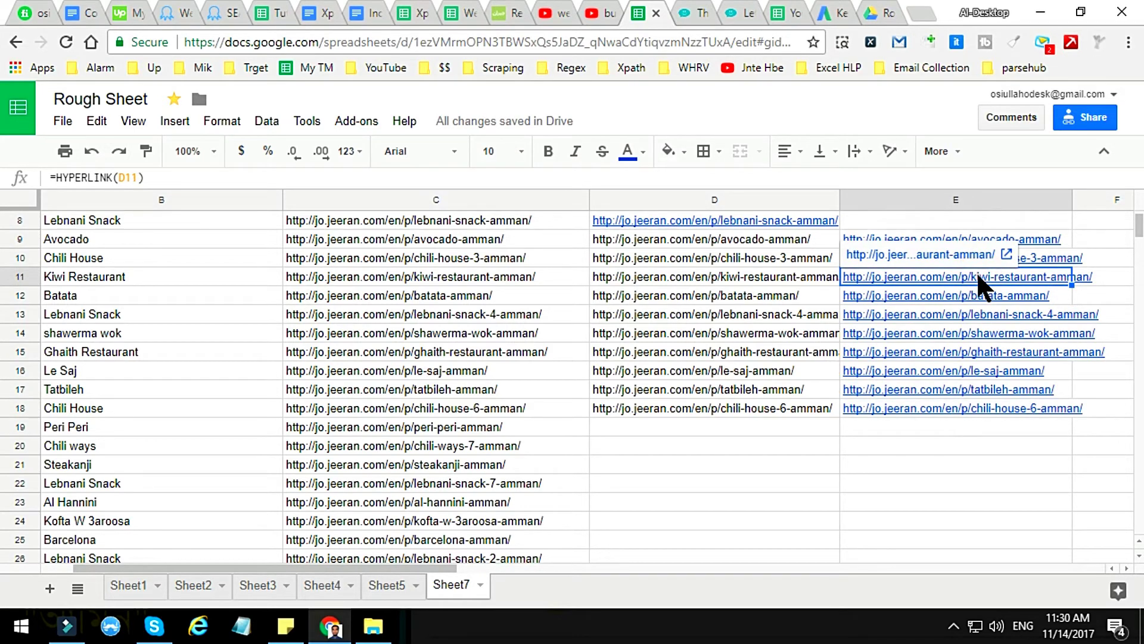
{"action": "left_click", "coordinate": [722, 409]}
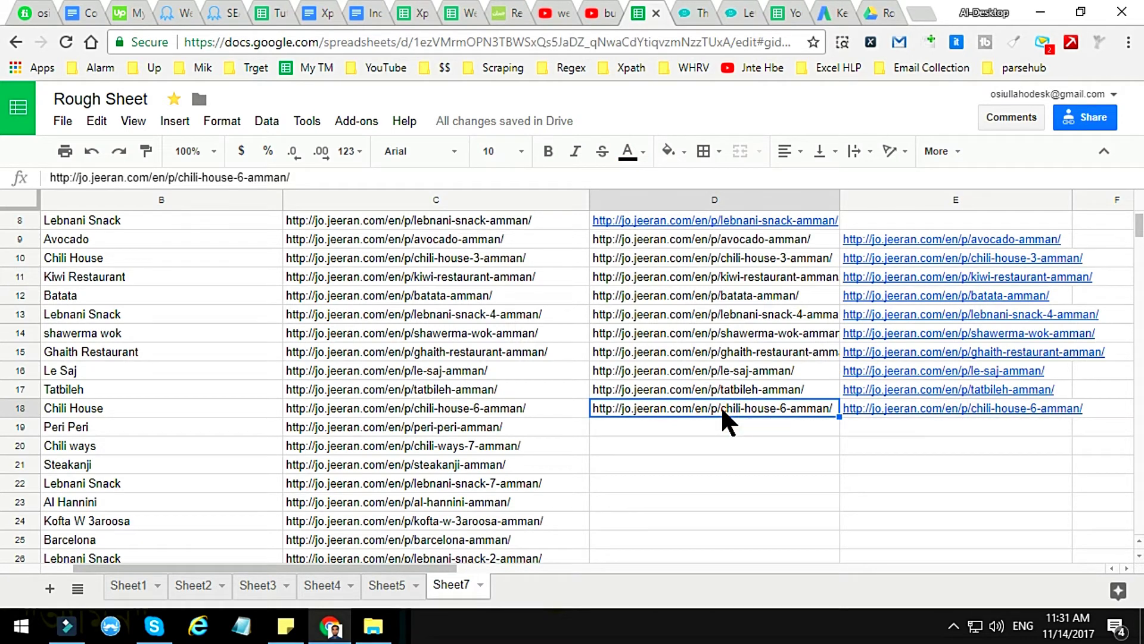
{"action": "scroll", "coordinate": [723, 410], "scroll_direction": "up", "scroll_amount": 2}
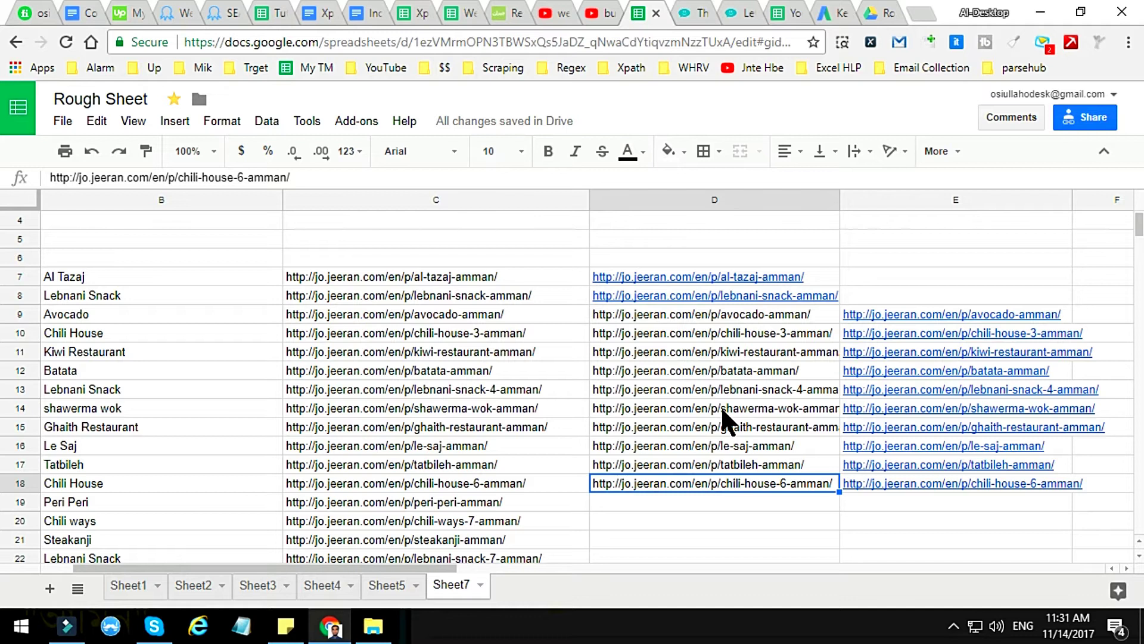
{"action": "left_click", "coordinate": [543, 276]}
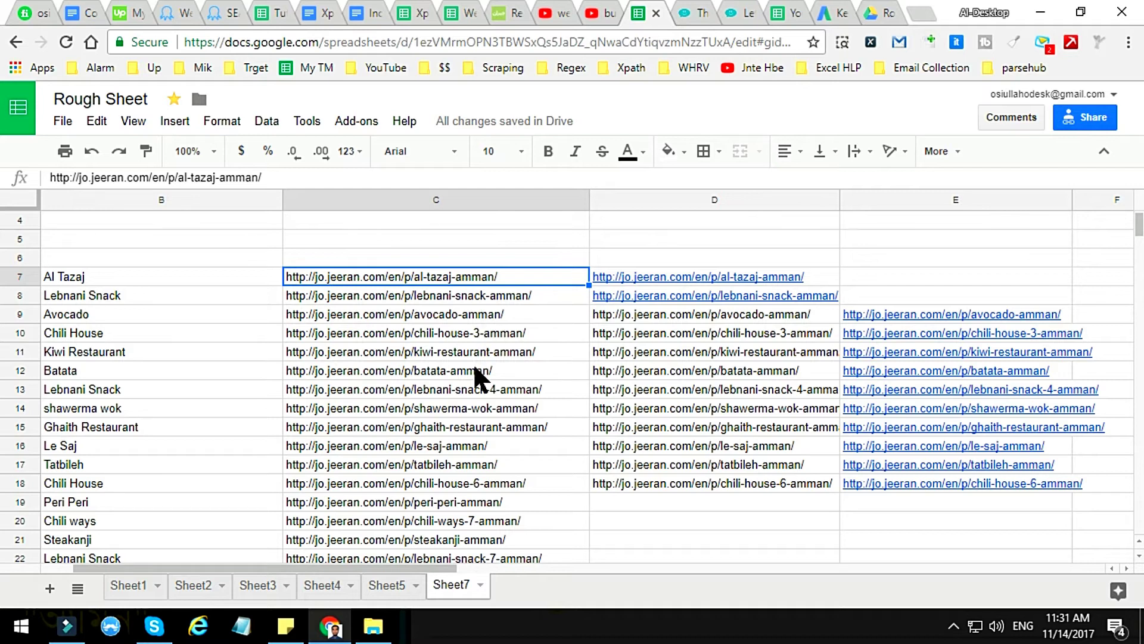
{"action": "scroll", "coordinate": [478, 366], "scroll_direction": "down", "scroll_amount": 8}
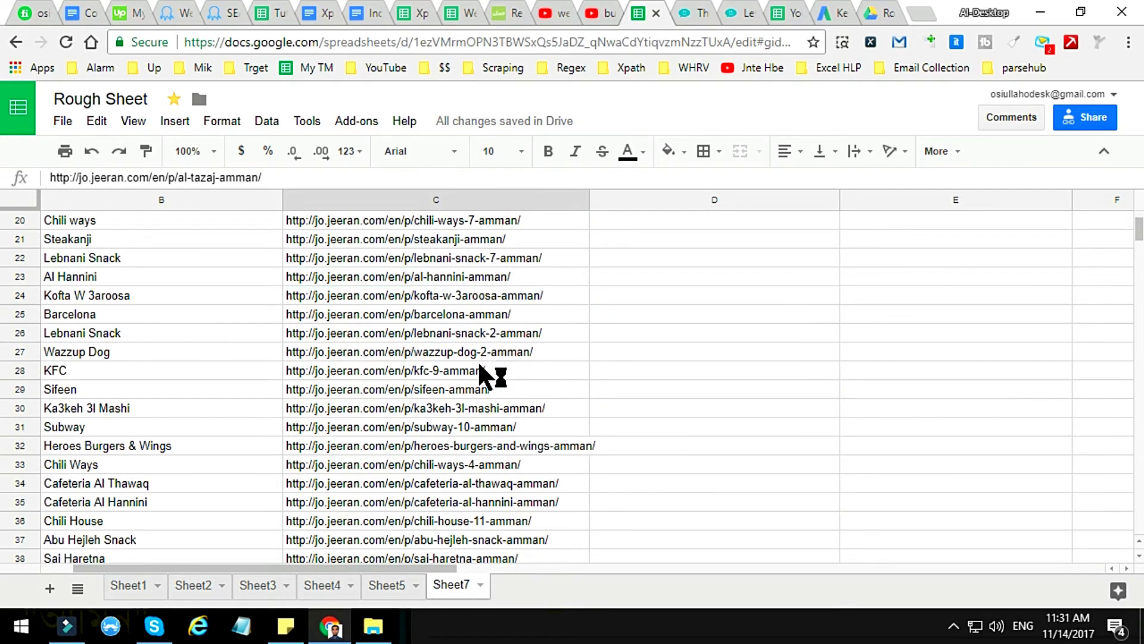
{"action": "scroll", "coordinate": [477, 360], "scroll_direction": "down", "scroll_amount": 4}
{"action": "left_click", "coordinate": [484, 354]}
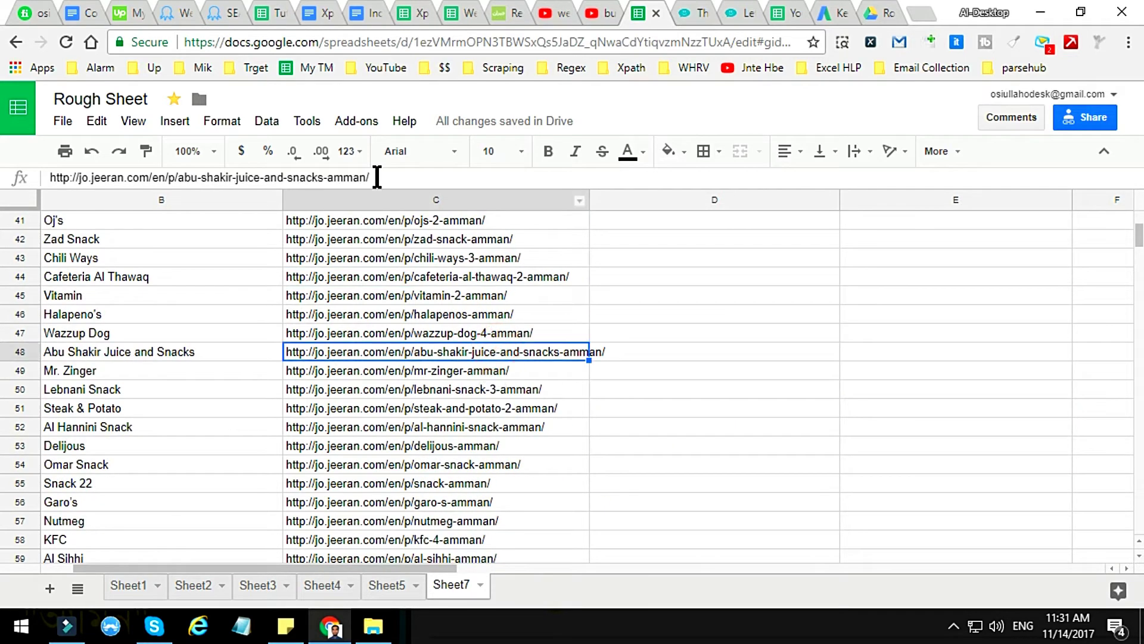
{"action": "left_click", "coordinate": [468, 331]}
{"action": "scroll", "coordinate": [471, 316], "scroll_direction": "up", "scroll_amount": 7}
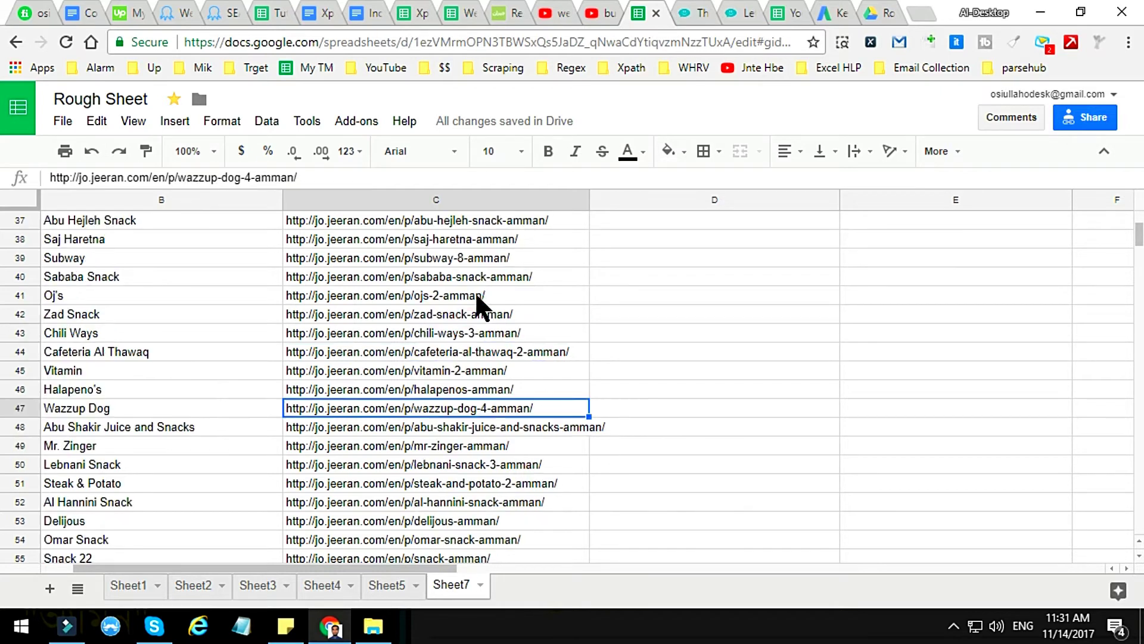
{"action": "scroll", "coordinate": [476, 296], "scroll_direction": "up", "scroll_amount": 6}
{"action": "left_click", "coordinate": [508, 276]}
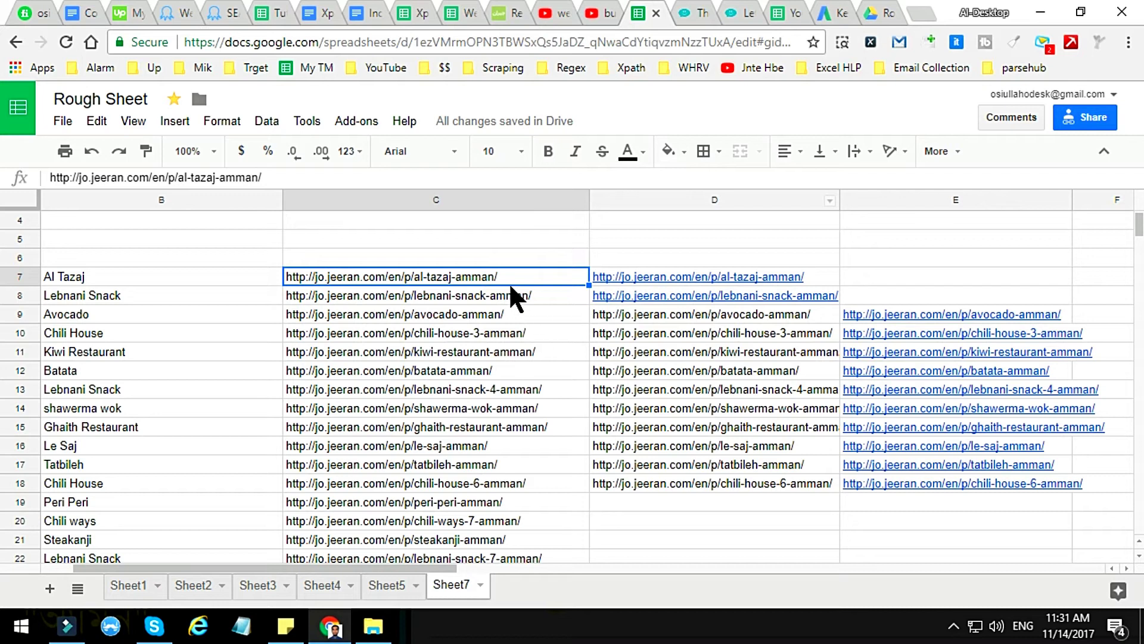
{"action": "scroll", "coordinate": [502, 391], "scroll_direction": "down", "scroll_amount": 1}
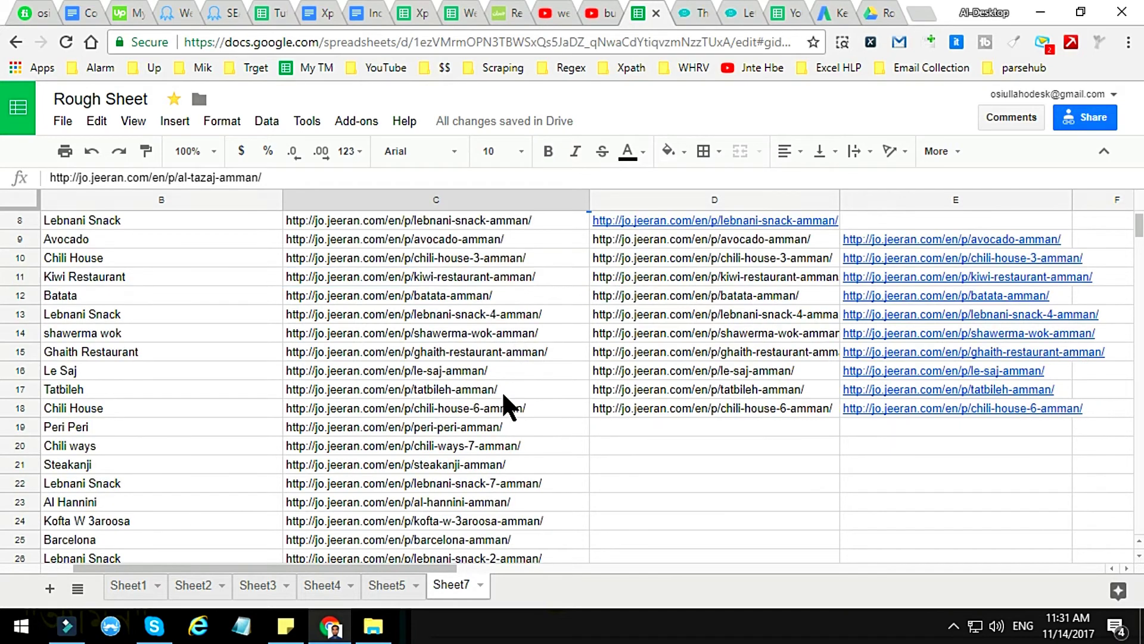
{"action": "scroll", "coordinate": [502, 399], "scroll_direction": "up", "scroll_amount": 2}
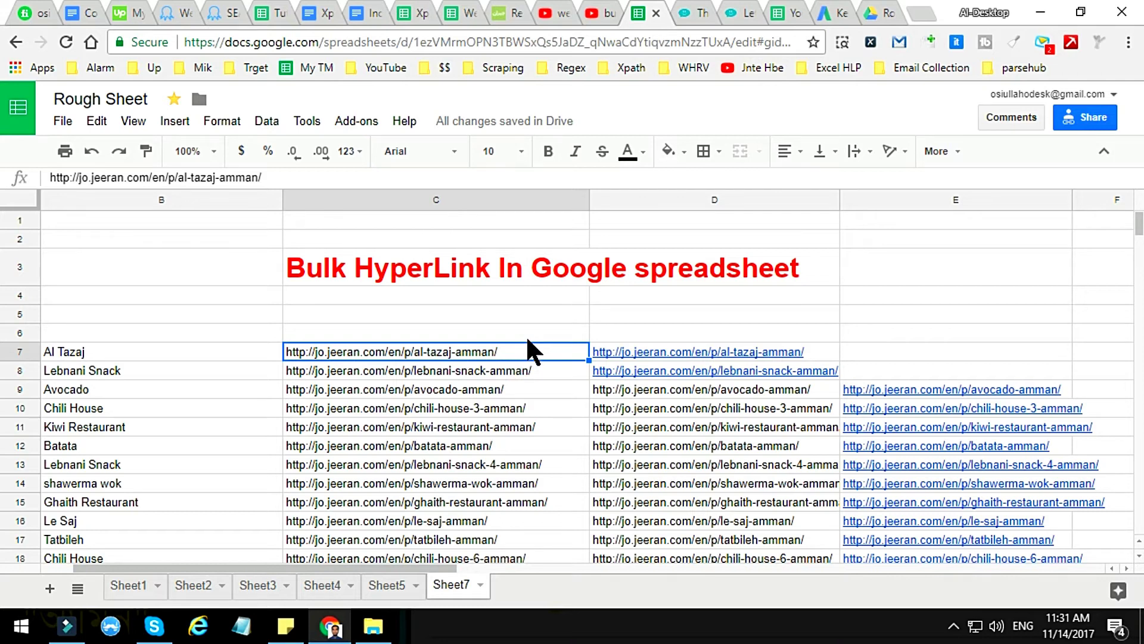
Select the restaurant URL range C7:C87 with Ctrl+Shift+Down.
{"action": "left_click", "coordinate": [511, 199]}
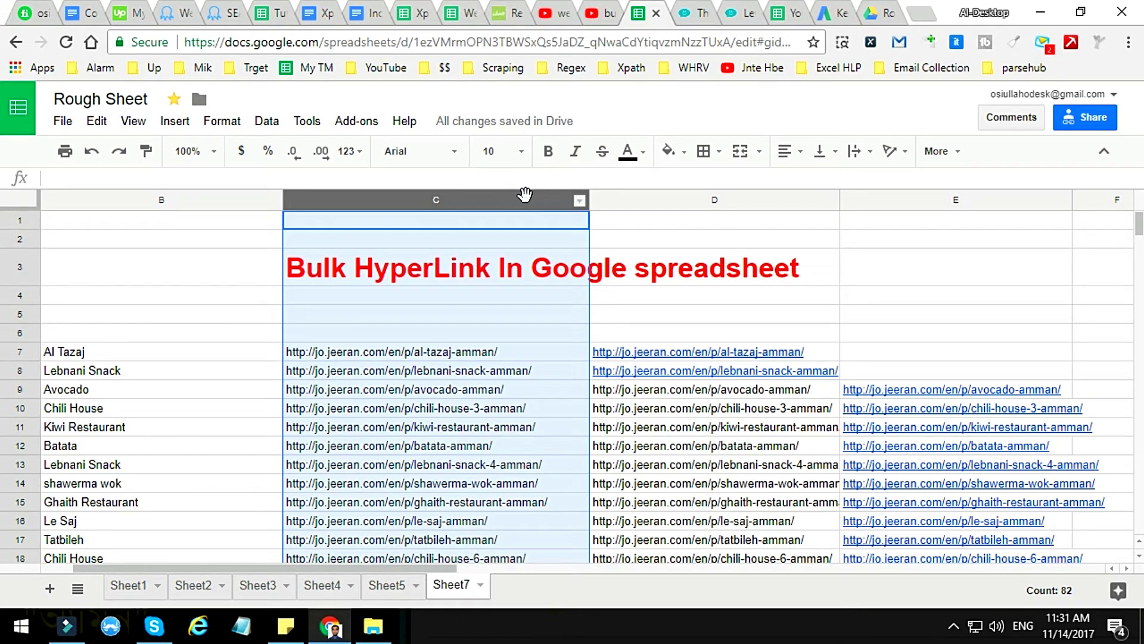
{"action": "left_click", "coordinate": [505, 351]}
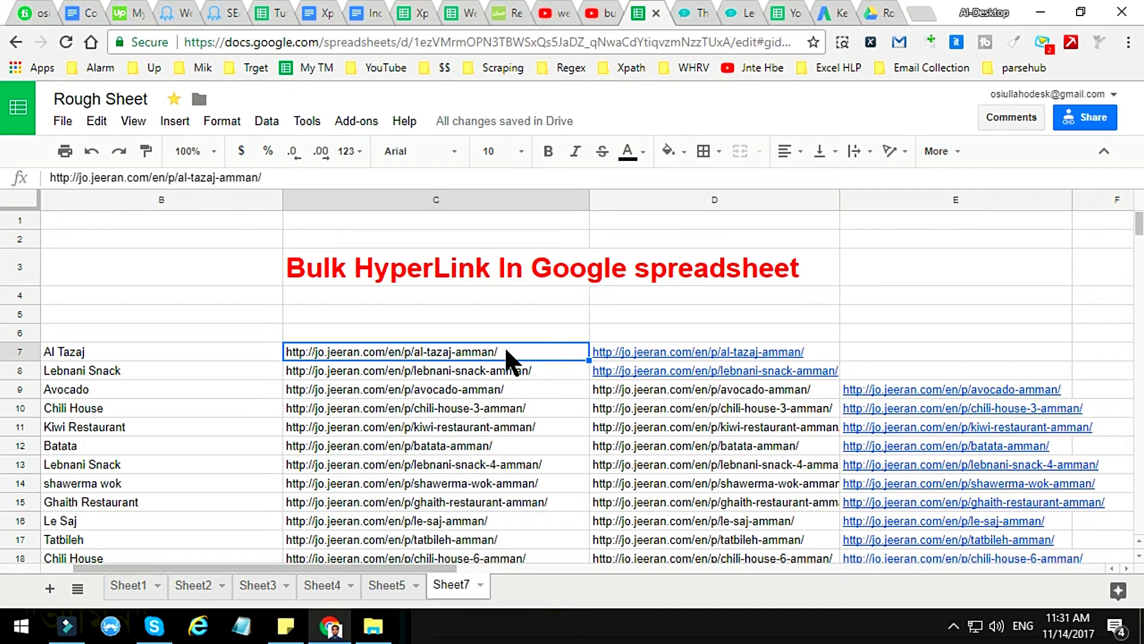
{"action": "key", "text": "ctrl+shift+Down"}
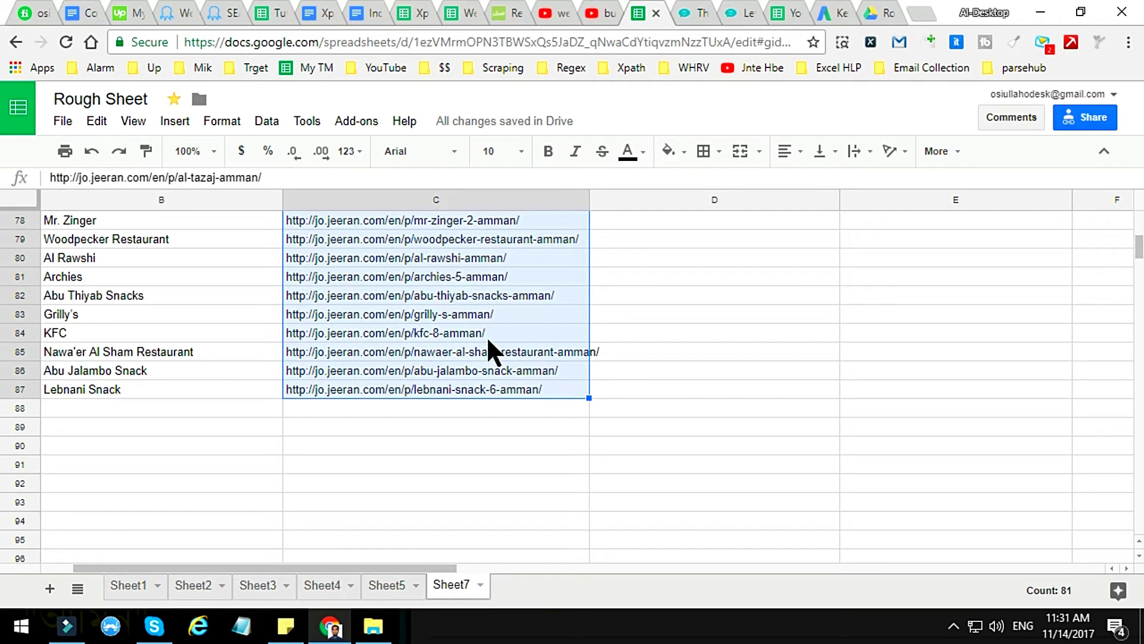
{"action": "scroll", "coordinate": [516, 319], "scroll_direction": "up", "scroll_amount": 15}
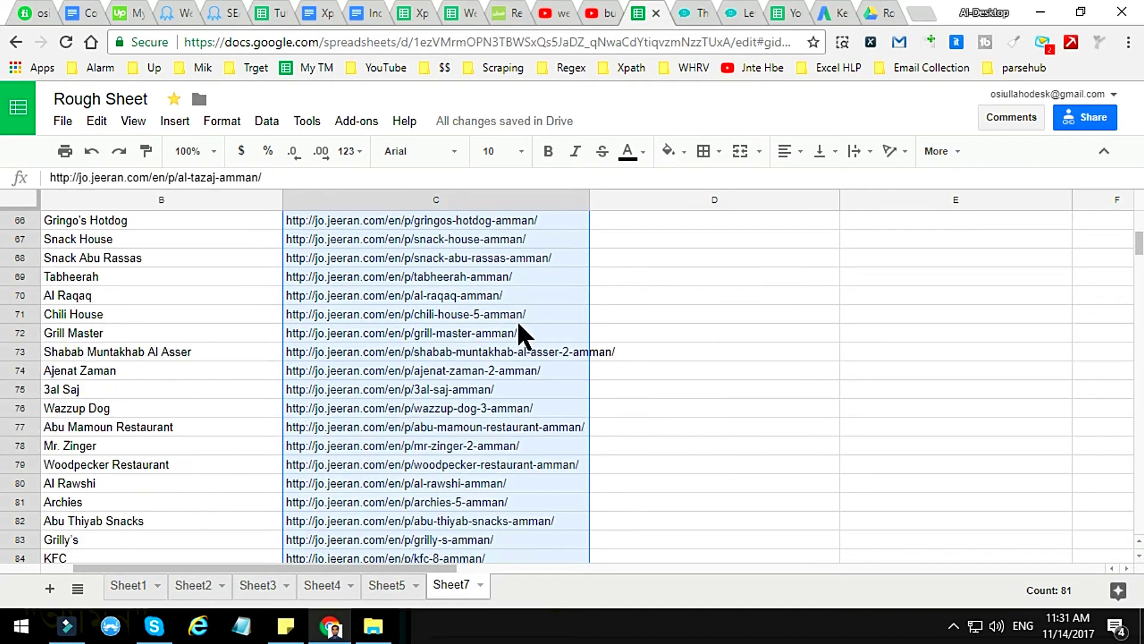
{"action": "scroll", "coordinate": [517, 320], "scroll_direction": "up", "scroll_amount": 8}
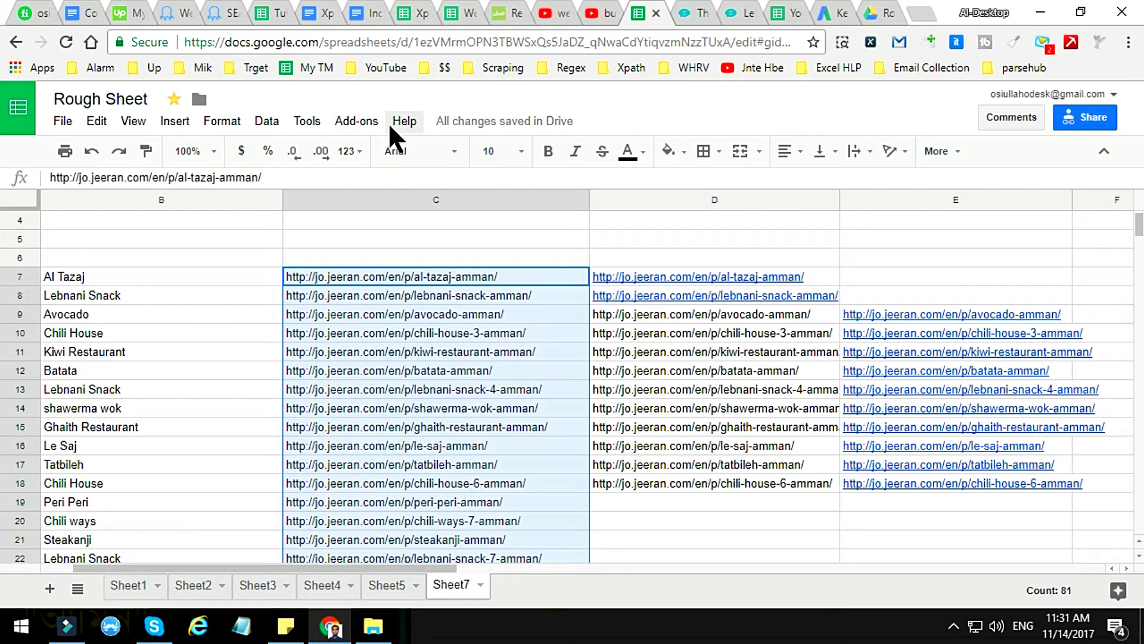
Run Power Tools' Formulas conversion on C7:C87 to make the URLs clickable.
{"action": "left_click", "coordinate": [366, 119]}
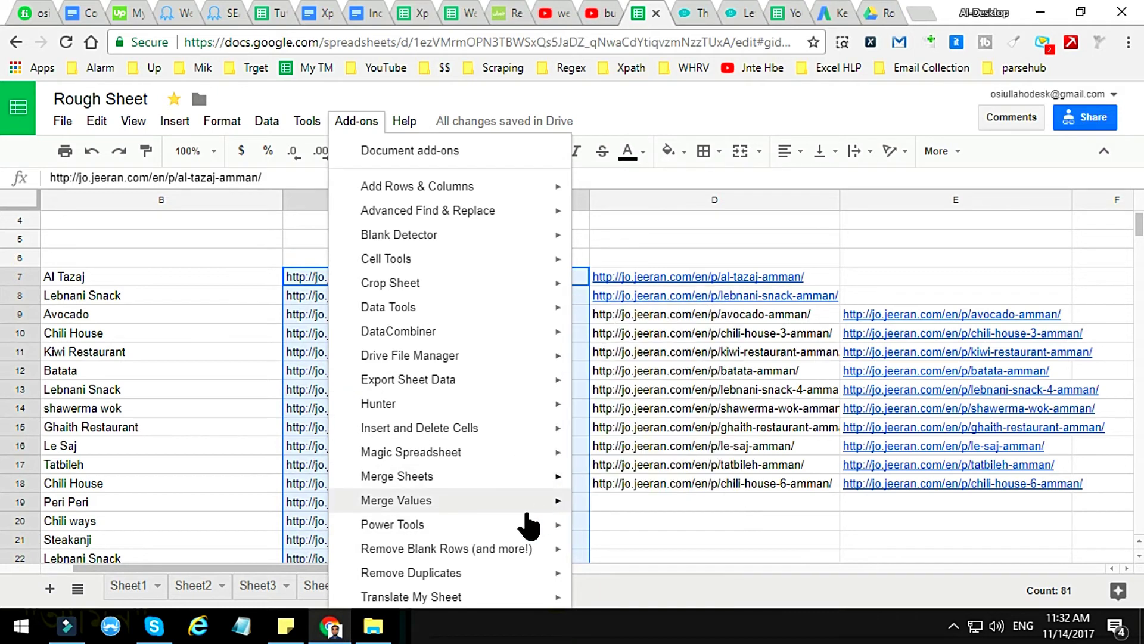
{"action": "mouse_move", "coordinate": [514, 528]}
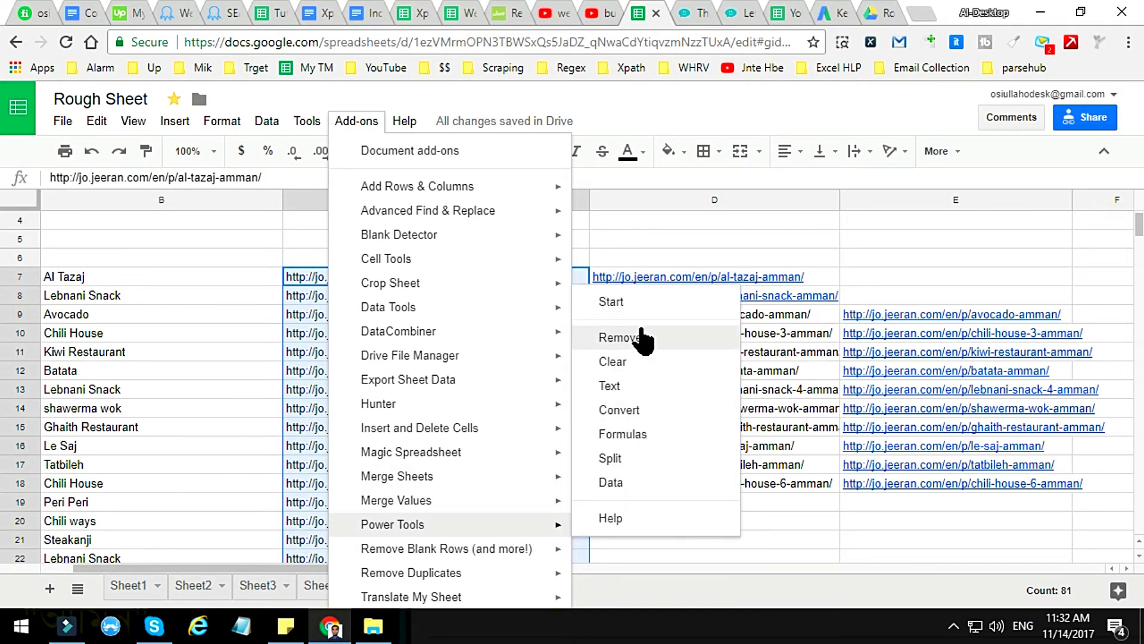
{"action": "left_click", "coordinate": [645, 299]}
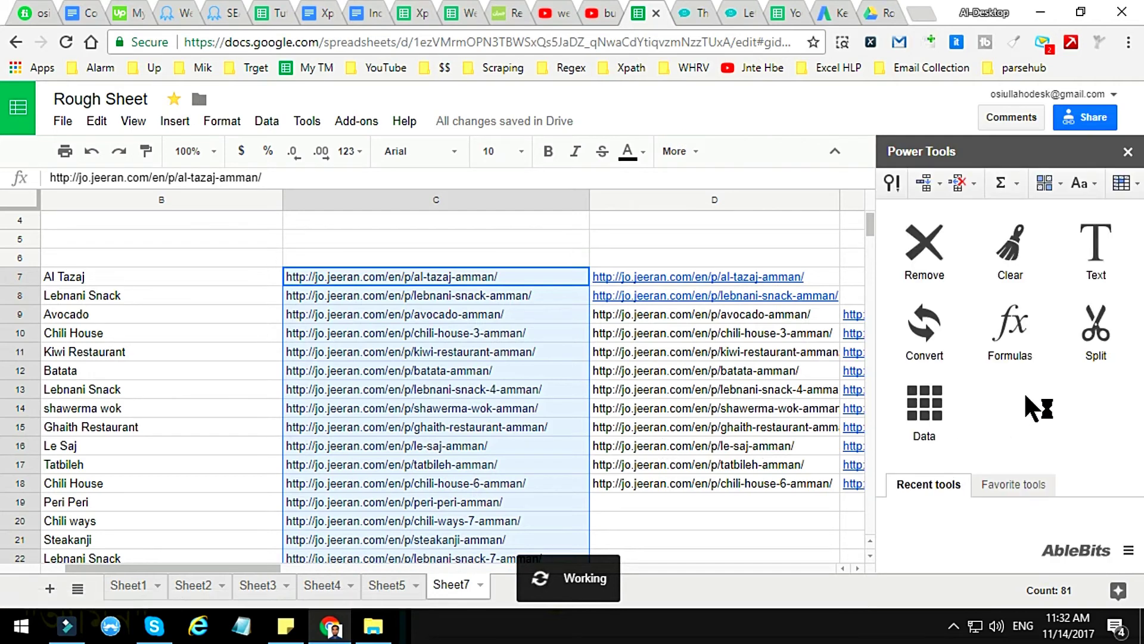
{"action": "left_click", "coordinate": [1010, 328]}
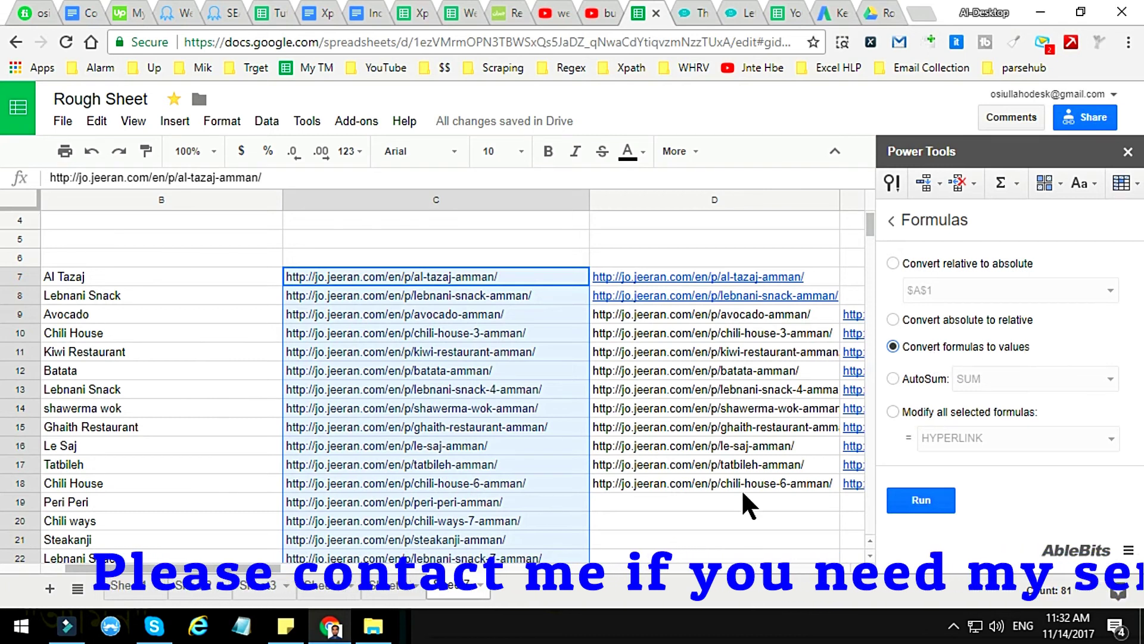
{"action": "left_click", "coordinate": [940, 504]}
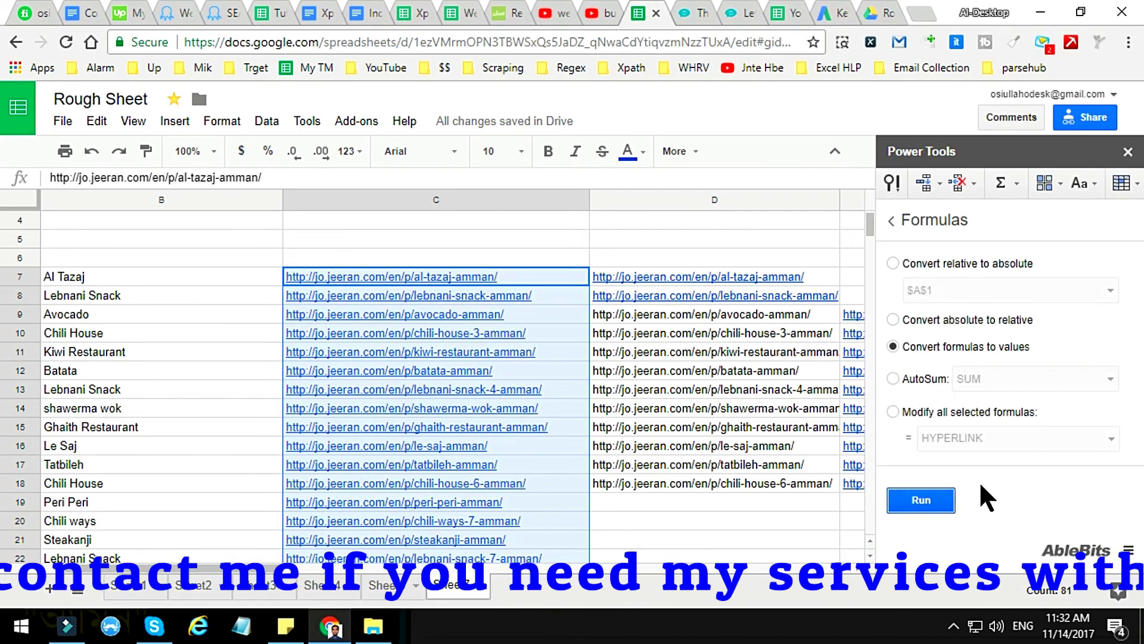
Close the Power Tools sidebar and check the converted links in C7 and C8.
{"action": "left_click", "coordinate": [1128, 154]}
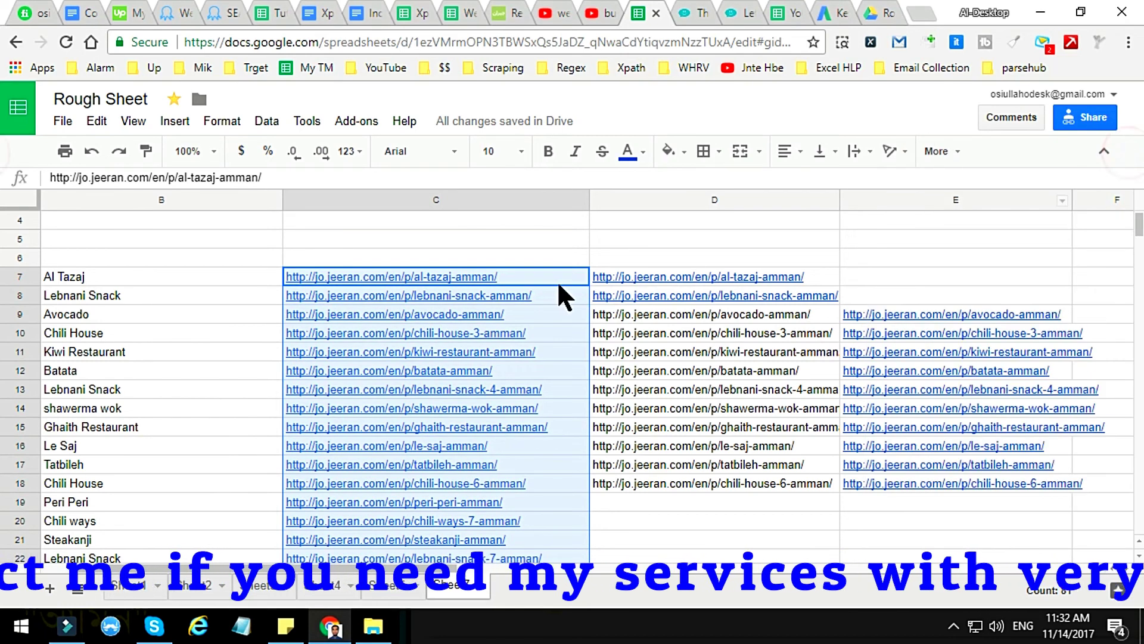
{"action": "left_click", "coordinate": [552, 272]}
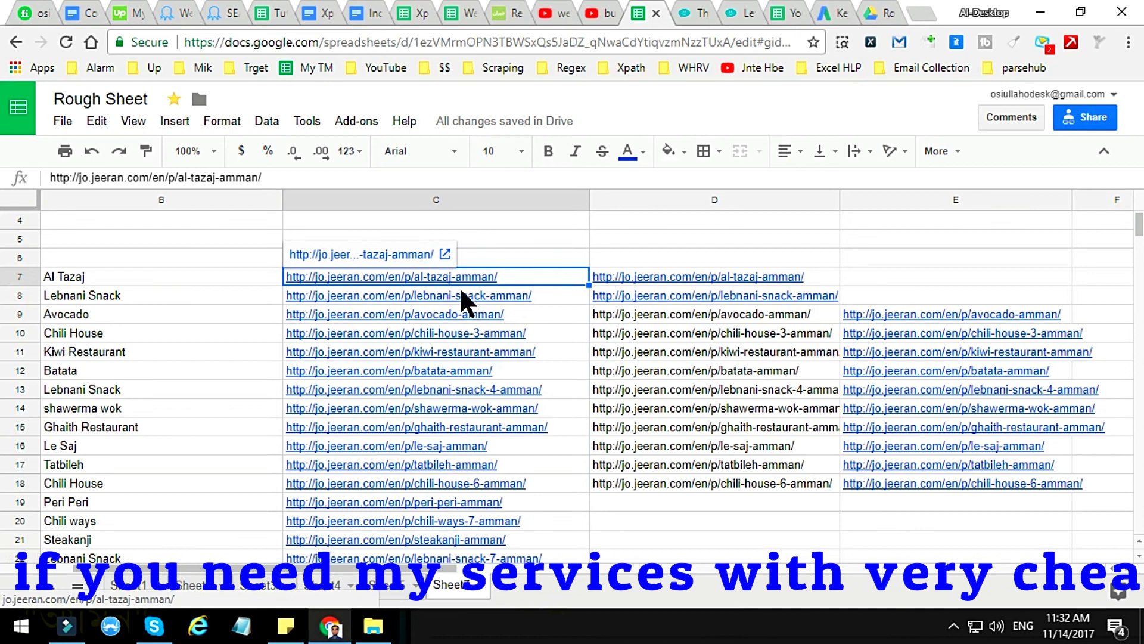
{"action": "left_click", "coordinate": [508, 273]}
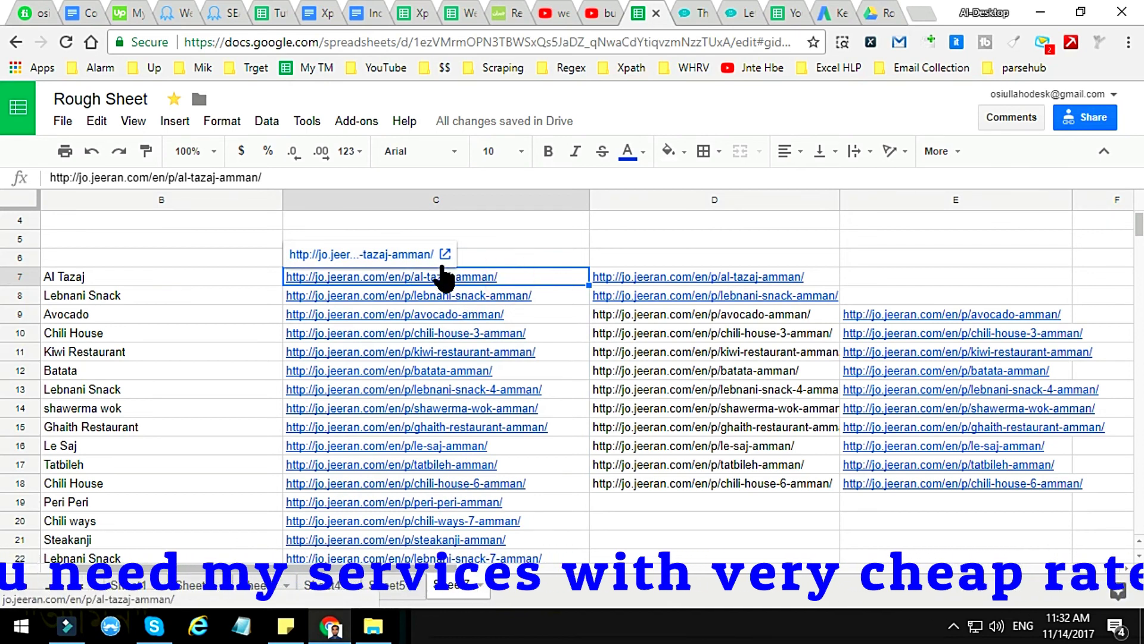
{"action": "left_click", "coordinate": [524, 296]}
Verify the converted links down to C87 and back up to C7.
{"action": "scroll", "coordinate": [549, 416], "scroll_direction": "down", "scroll_amount": 4}
{"action": "scroll", "coordinate": [550, 417], "scroll_direction": "down", "scroll_amount": 17}
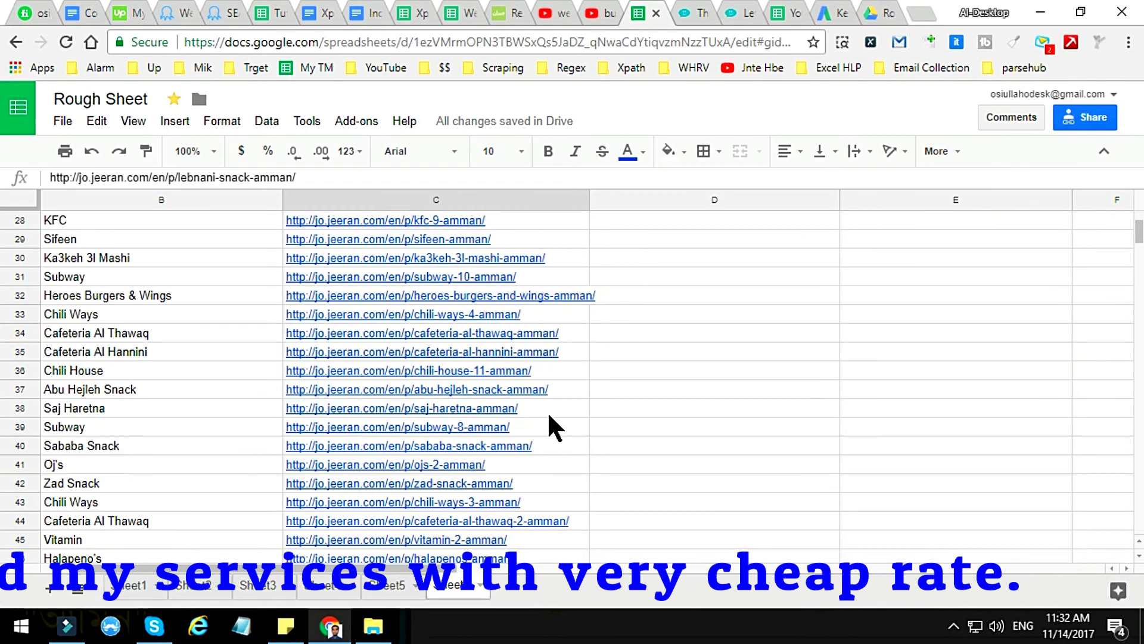
{"action": "scroll", "coordinate": [549, 417], "scroll_direction": "down", "scroll_amount": 3}
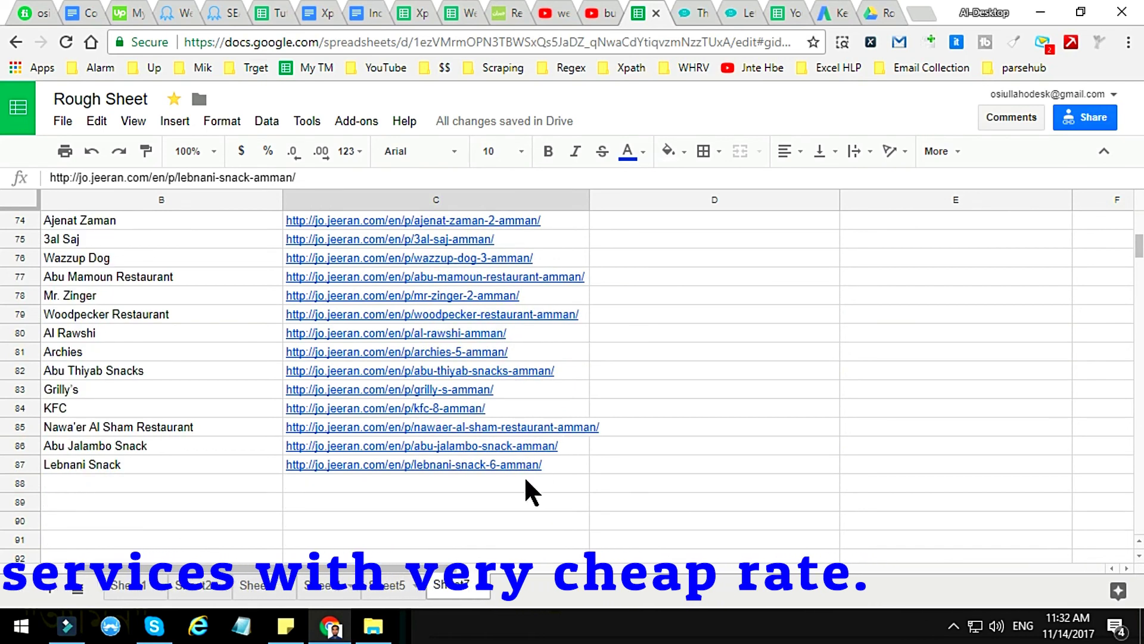
{"action": "left_click", "coordinate": [549, 463]}
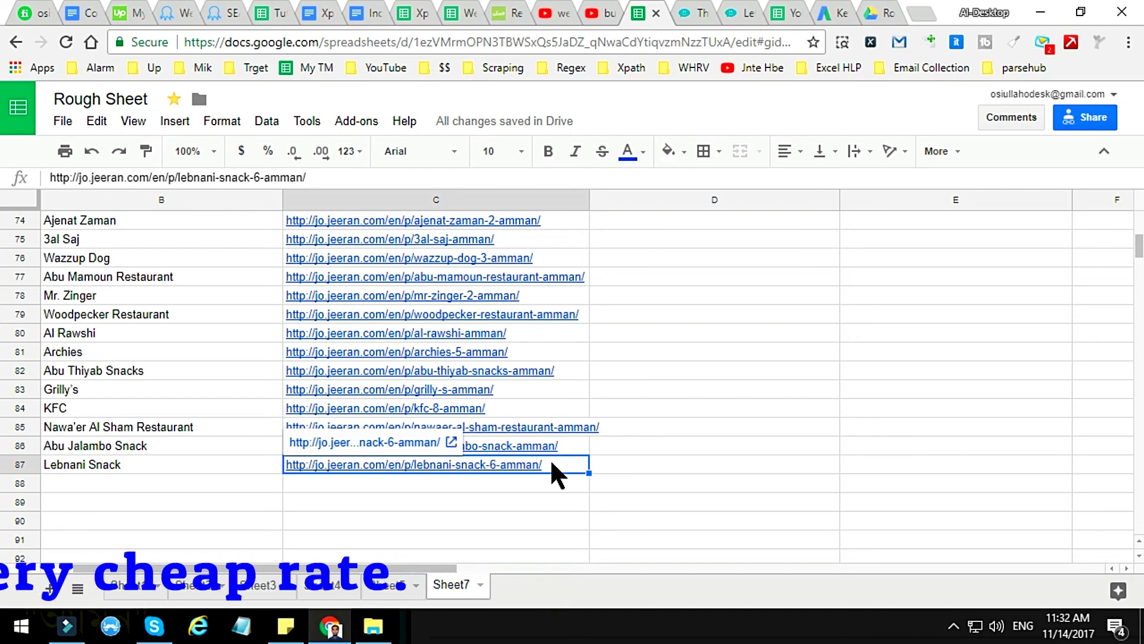
{"action": "scroll", "coordinate": [550, 463], "scroll_direction": "up", "scroll_amount": 7}
{"action": "scroll", "coordinate": [552, 463], "scroll_direction": "up", "scroll_amount": 15}
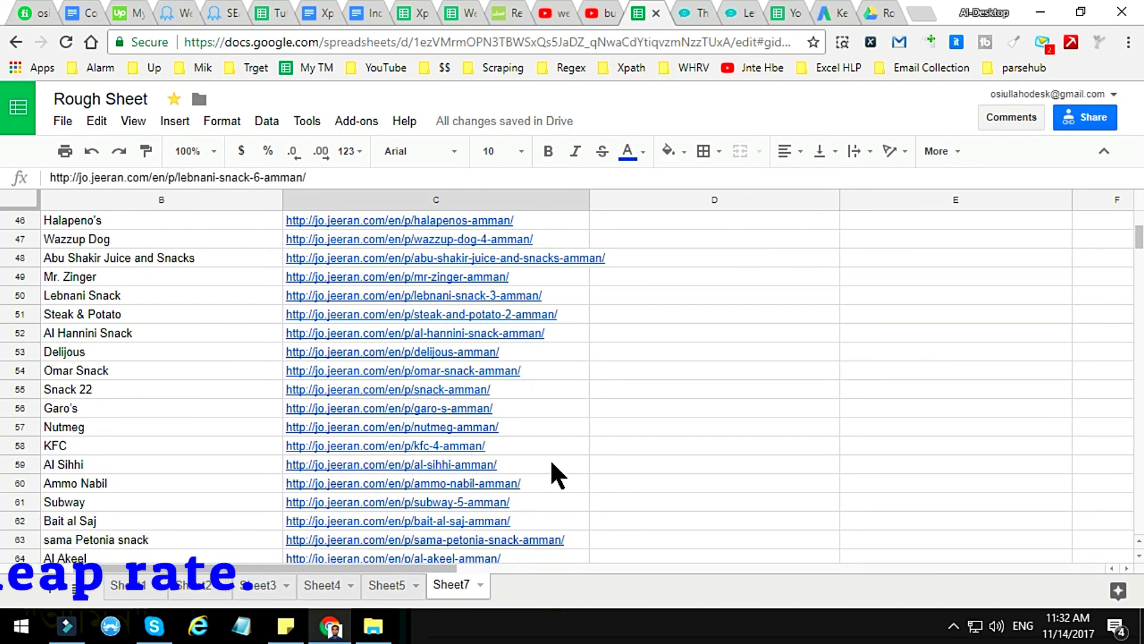
{"action": "scroll", "coordinate": [550, 475], "scroll_direction": "up", "scroll_amount": 3}
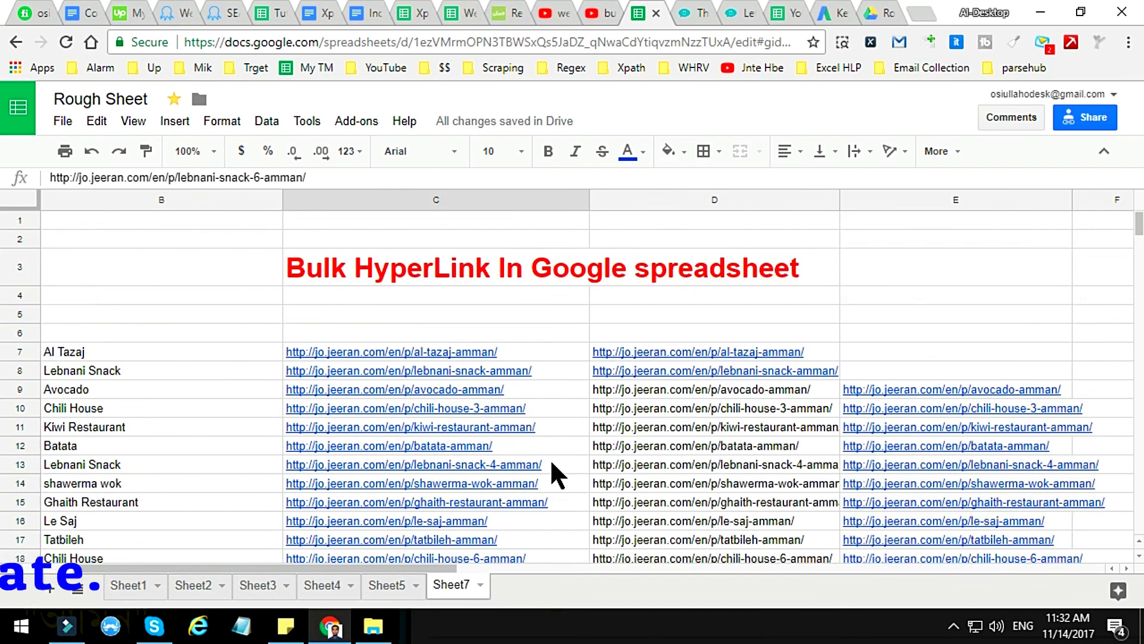
{"action": "left_click", "coordinate": [553, 352]}
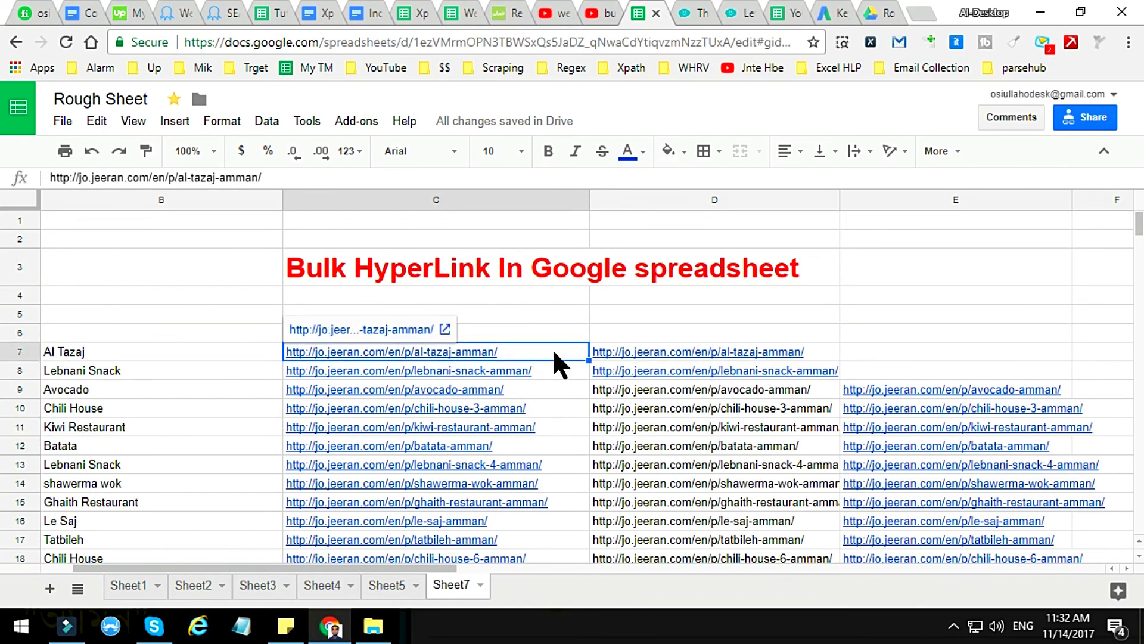
{"action": "left_click", "coordinate": [378, 123]}
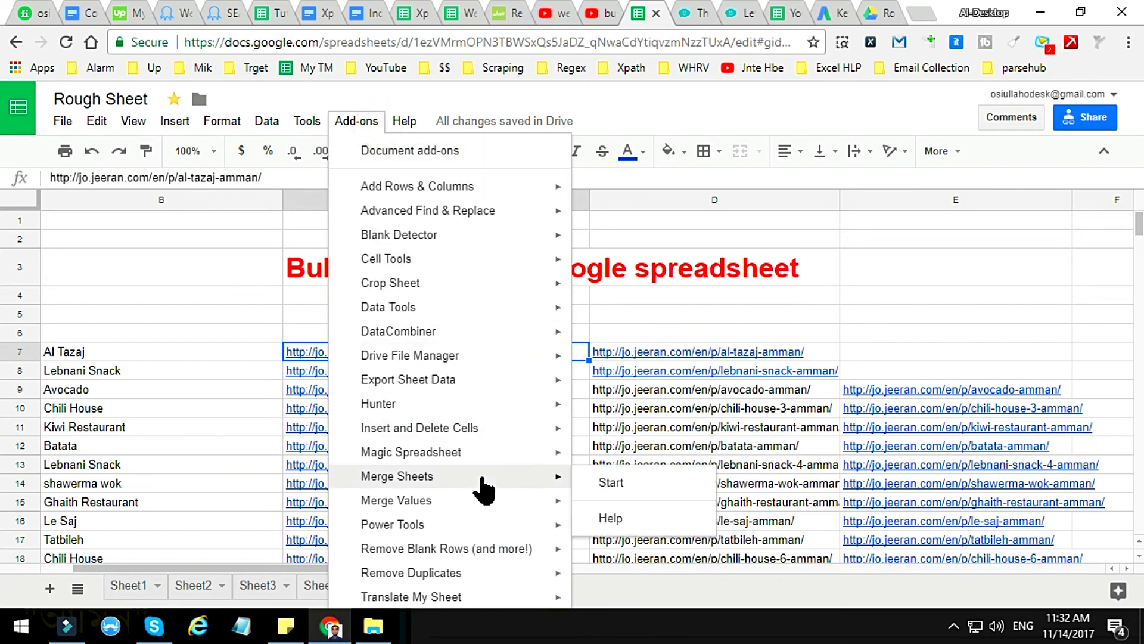
{"action": "mouse_move", "coordinate": [452, 559]}
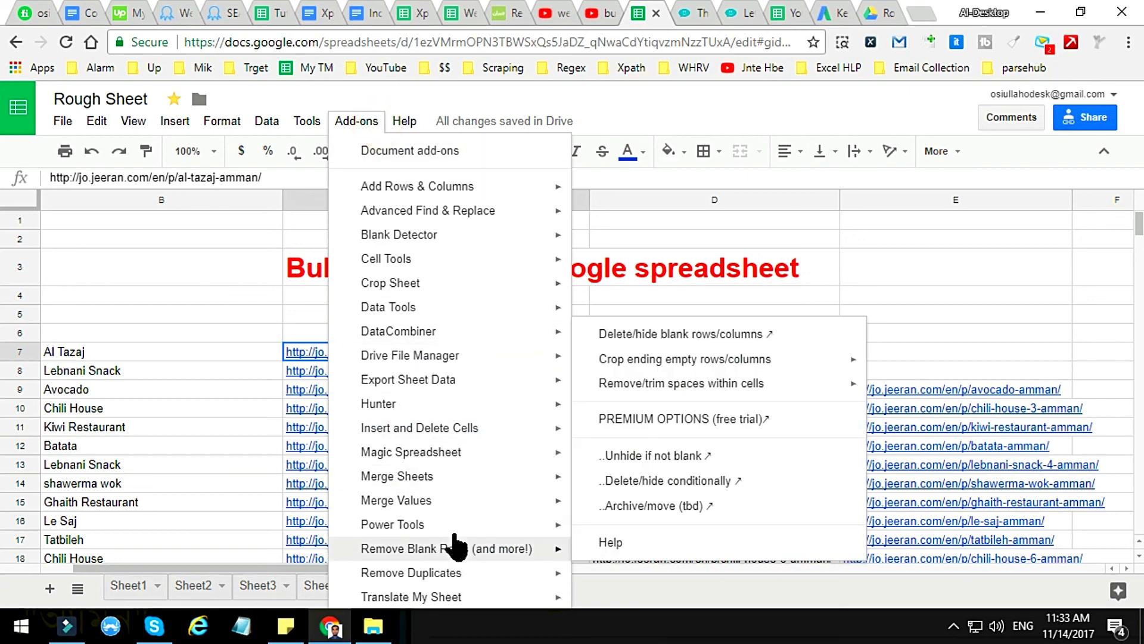
{"action": "left_click", "coordinate": [241, 352]}
{"action": "left_click", "coordinate": [563, 347]}
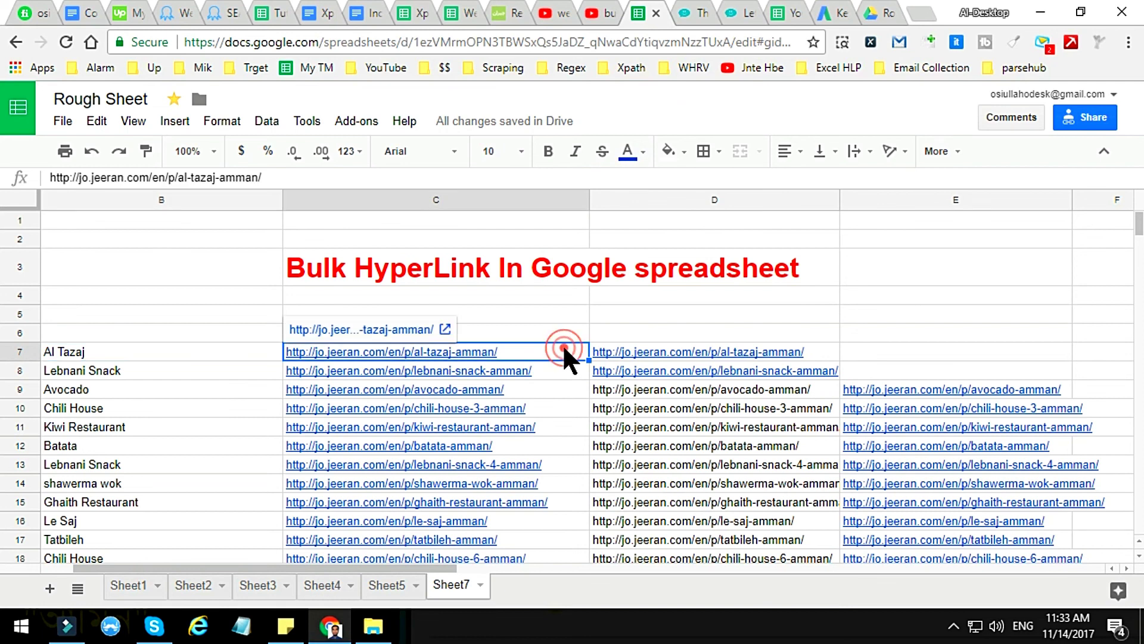
{"action": "scroll", "coordinate": [562, 345], "scroll_direction": "down", "scroll_amount": 5}
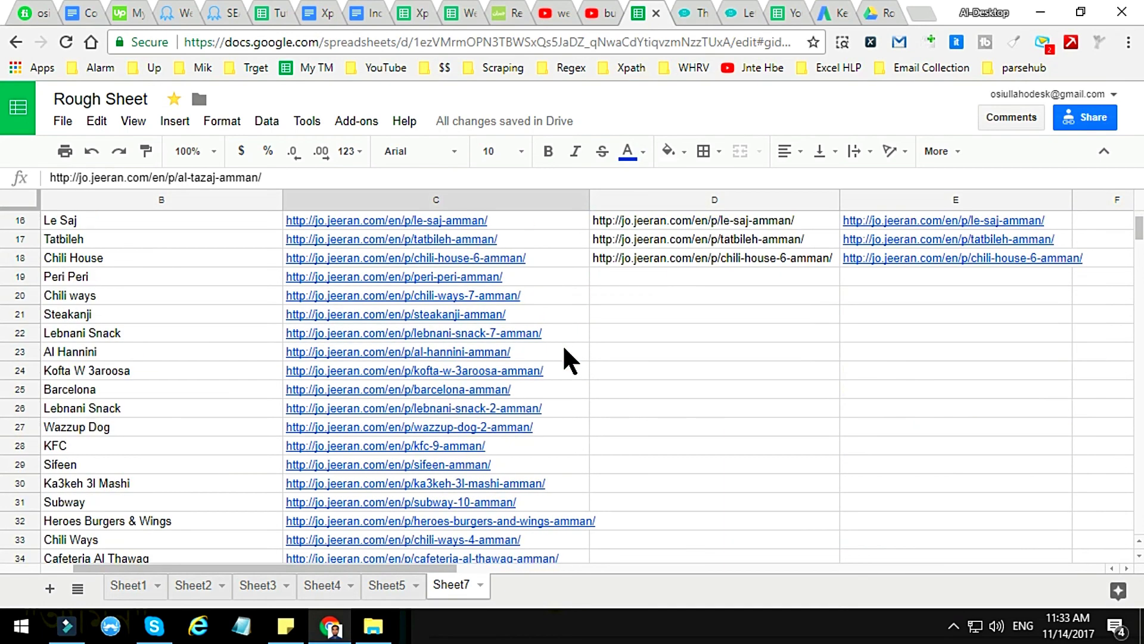
{"action": "left_click", "coordinate": [573, 332]}
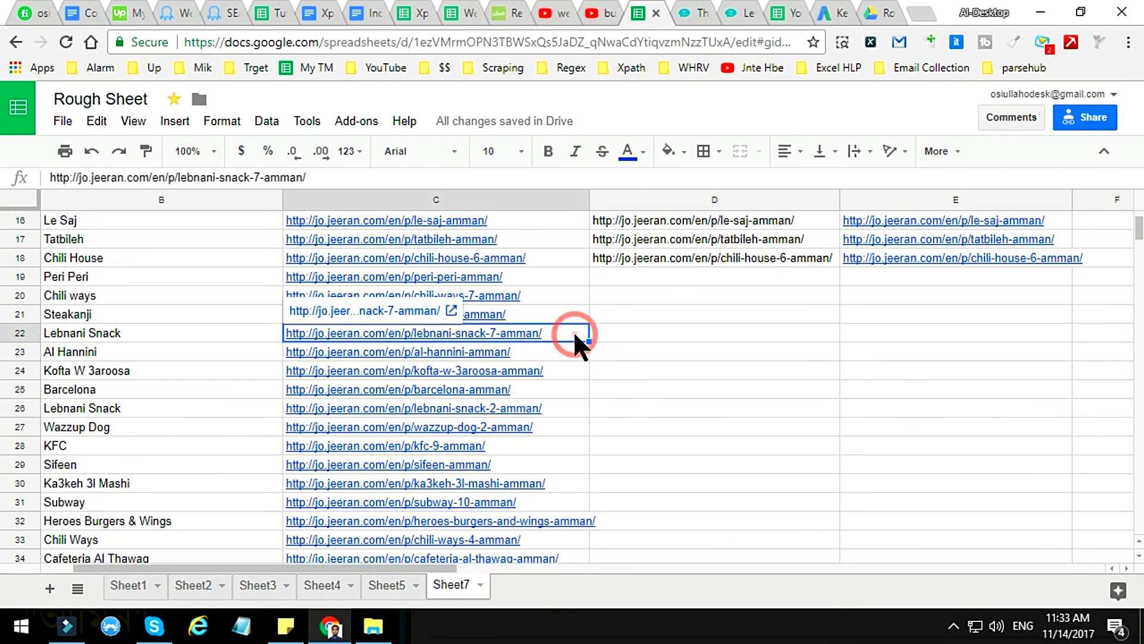
{"action": "scroll", "coordinate": [556, 304], "scroll_direction": "up", "scroll_amount": 3}
{"action": "left_click", "coordinate": [555, 280]}
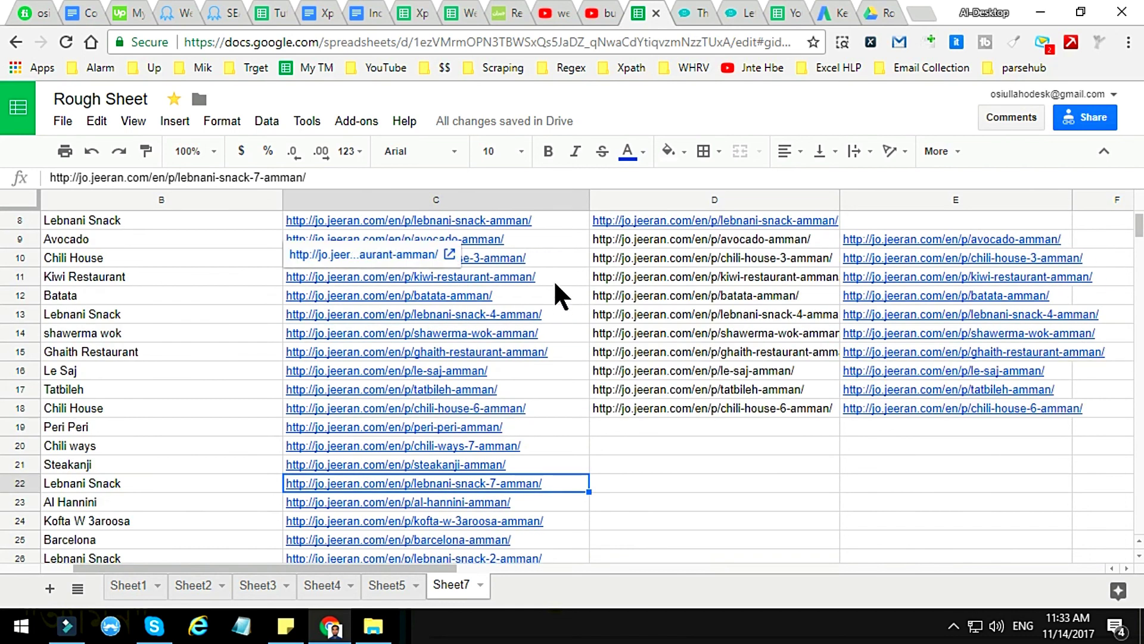